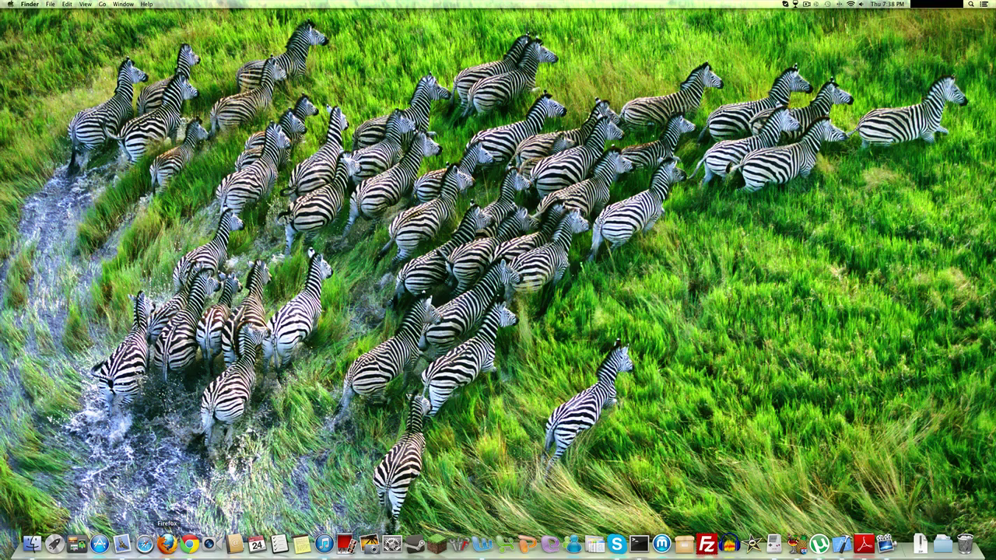
Launch Firefox, search Google for "sdl framework" and open the Simple DirectMedia Layer website from the results.
{"action": "left_click", "coordinate": [167, 543]}
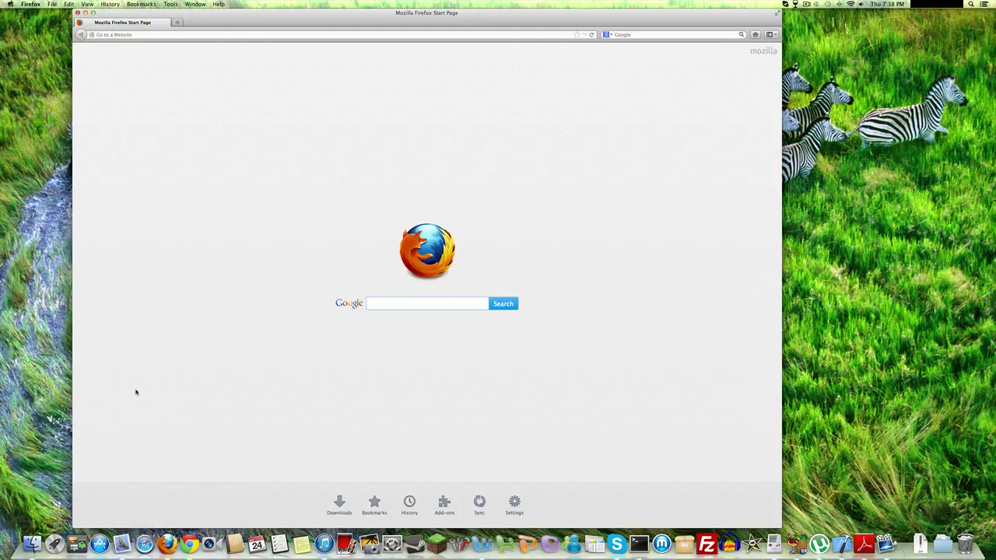
{"action": "key", "text": "super+l"}
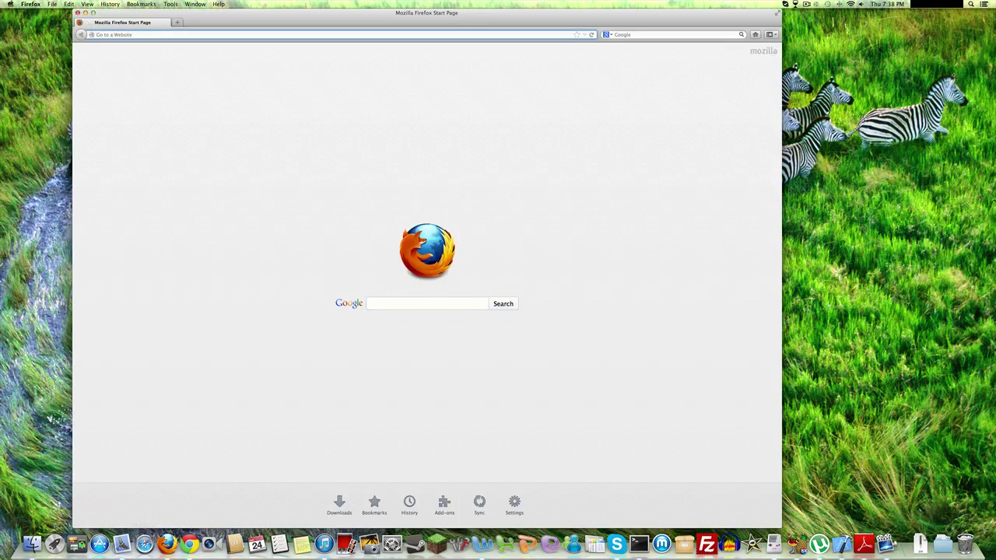
{"action": "type", "text": "google.com"}
{"action": "key", "text": "Return"}
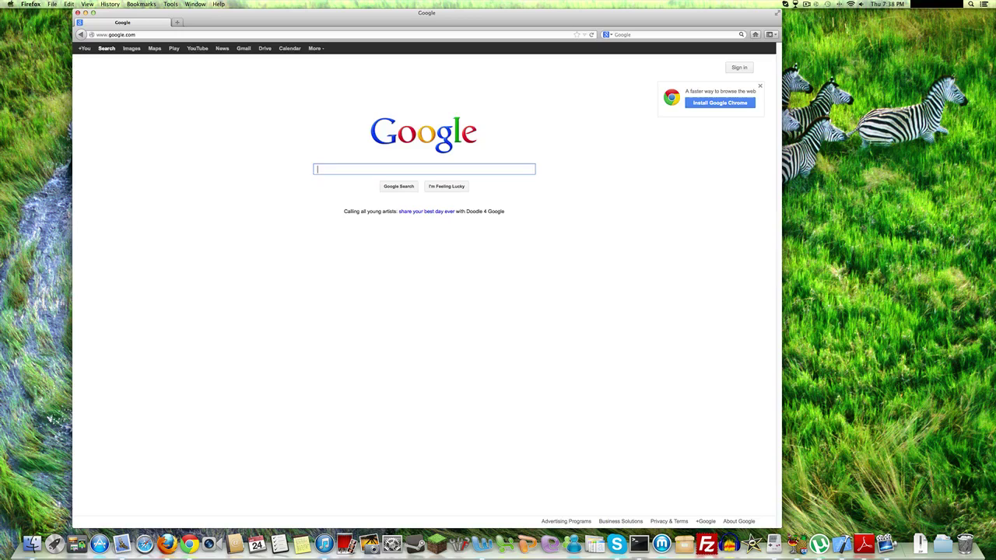
{"action": "type", "text": "sdl fra"}
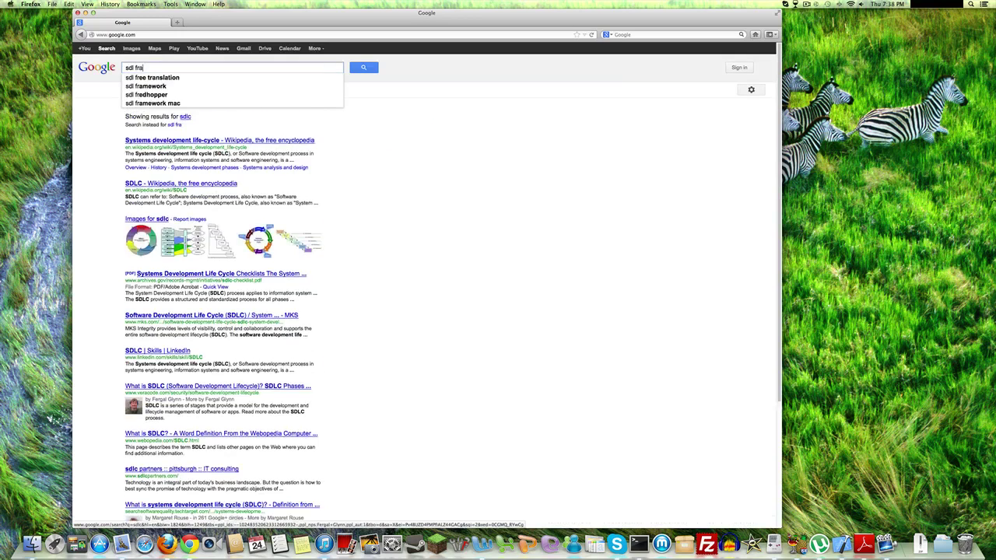
{"action": "type", "text": "mework"}
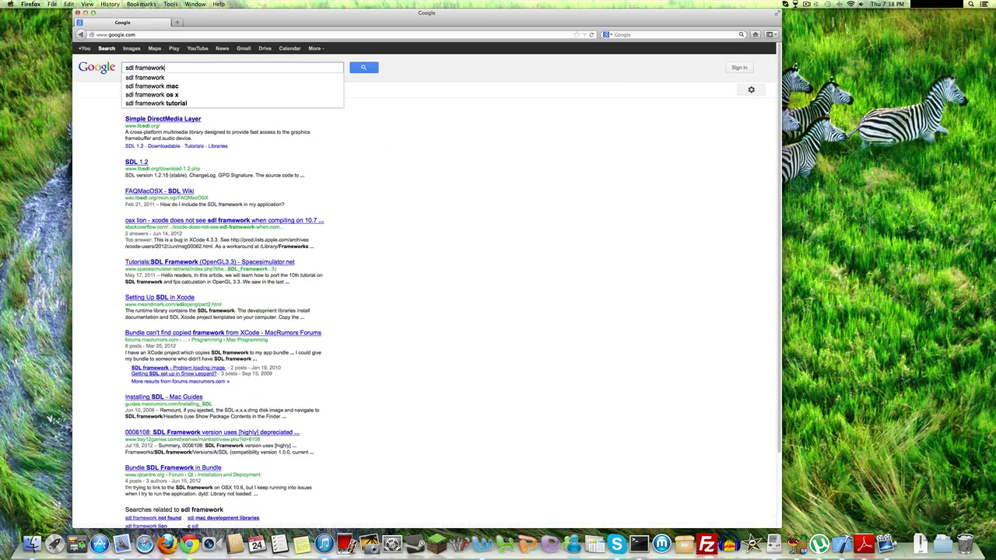
{"action": "key", "text": "Return"}
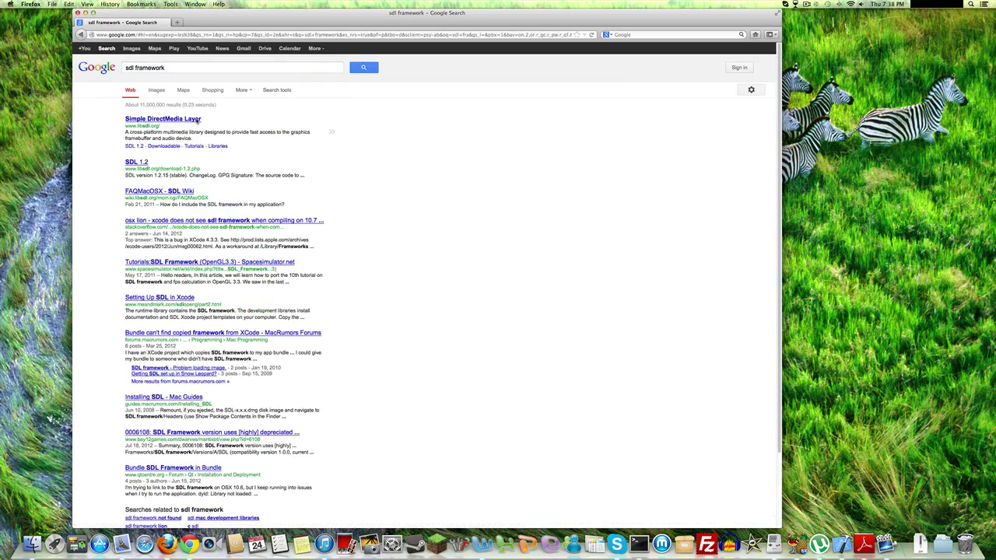
{"action": "left_click", "coordinate": [198, 119]}
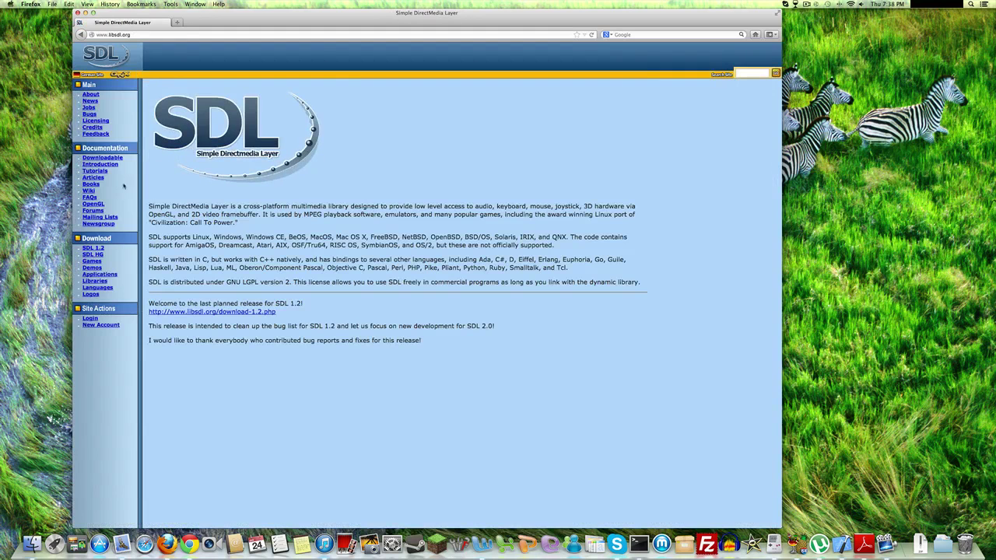
Download the Mac OS X runtime library SDL-1.2.15.dmg (Intel 10.5+) from the SDL 1.2 page and save the file.
{"action": "left_click", "coordinate": [102, 249]}
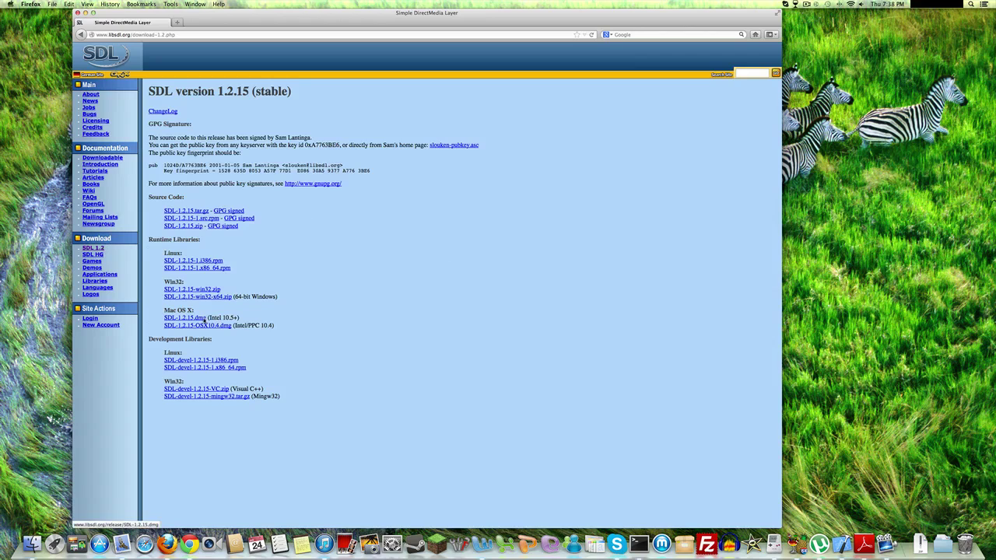
{"action": "left_click", "coordinate": [204, 319]}
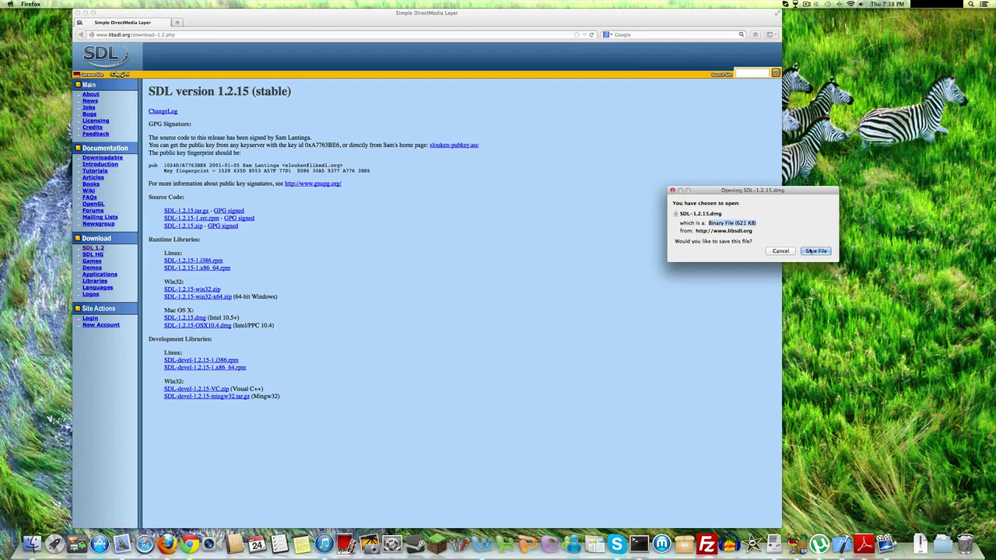
{"action": "left_click", "coordinate": [810, 251]}
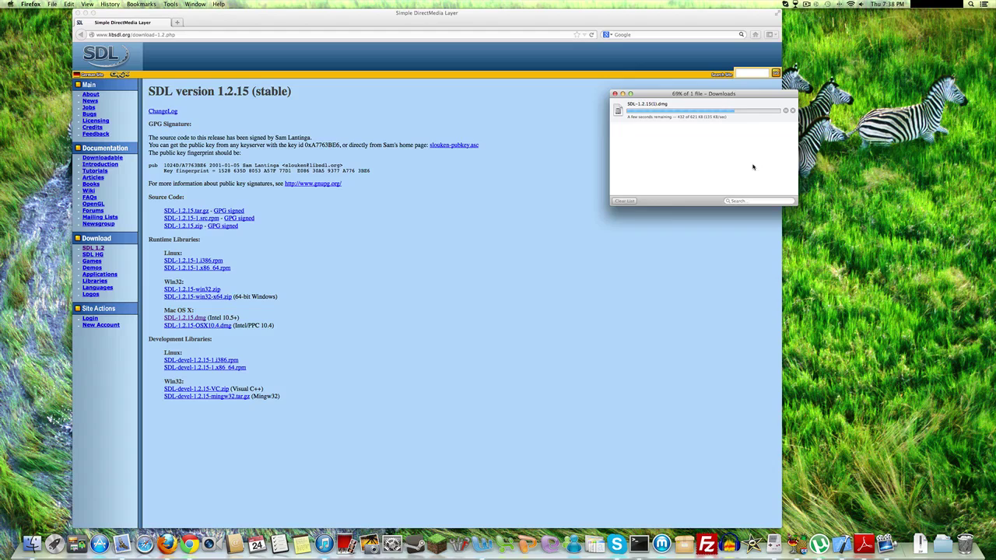
Open the downloaded SDL disk image, close the browser windows and move the SDL window up to free desktop space.
{"action": "double_click", "coordinate": [700, 113]}
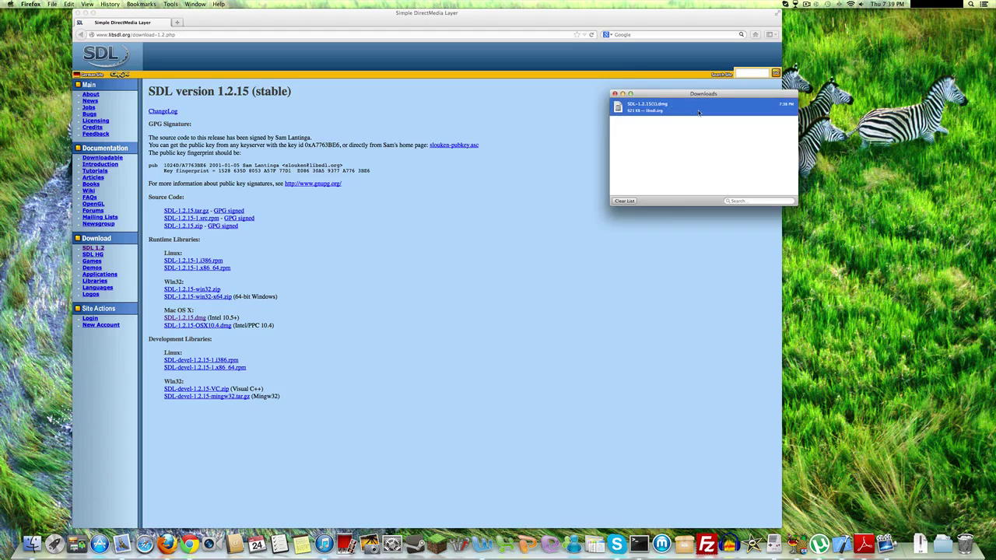
{"action": "left_click", "coordinate": [615, 93]}
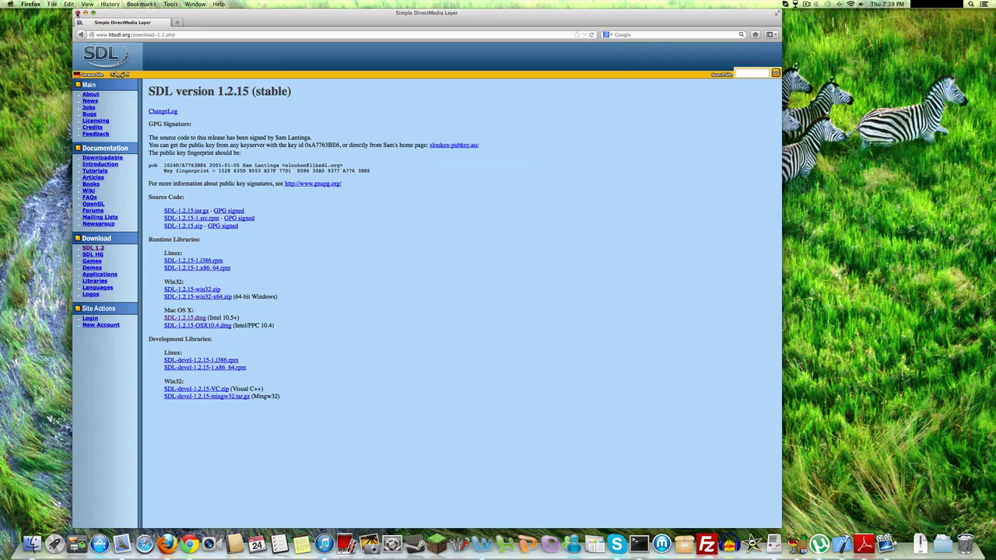
{"action": "left_click", "coordinate": [78, 14]}
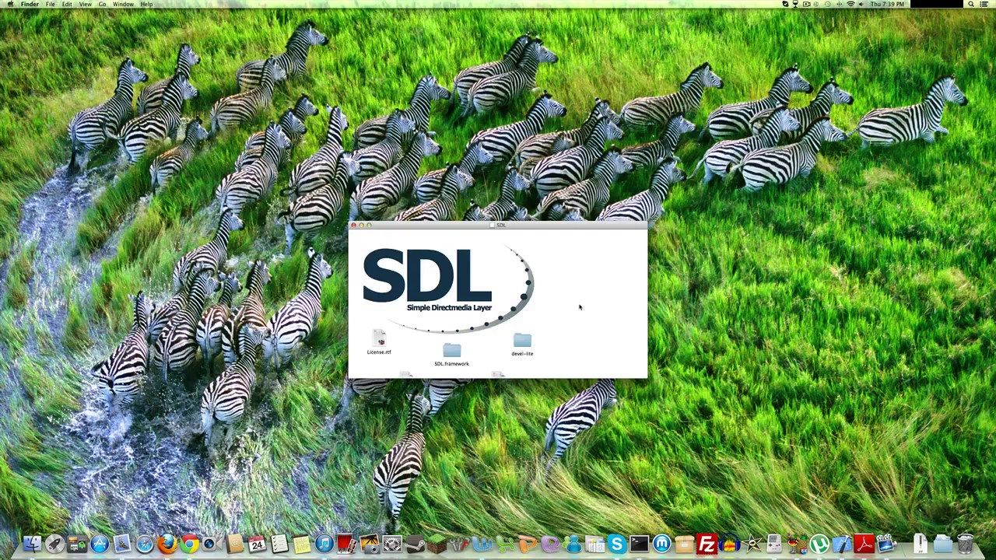
{"action": "scroll", "coordinate": [506, 304], "scroll_direction": "down", "scroll_amount": 3}
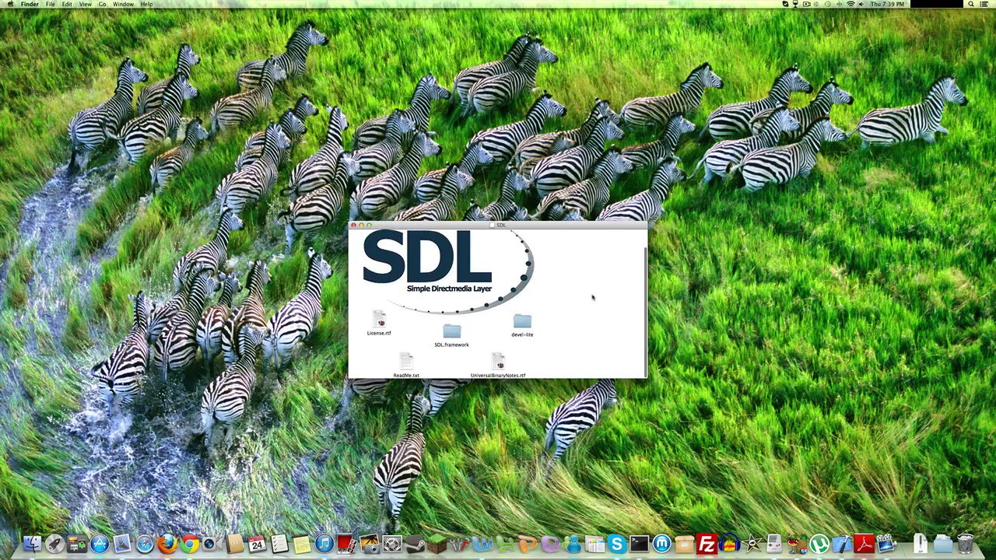
{"action": "left_click_drag", "start_coordinate": [554, 226], "coordinate": [440, 88]}
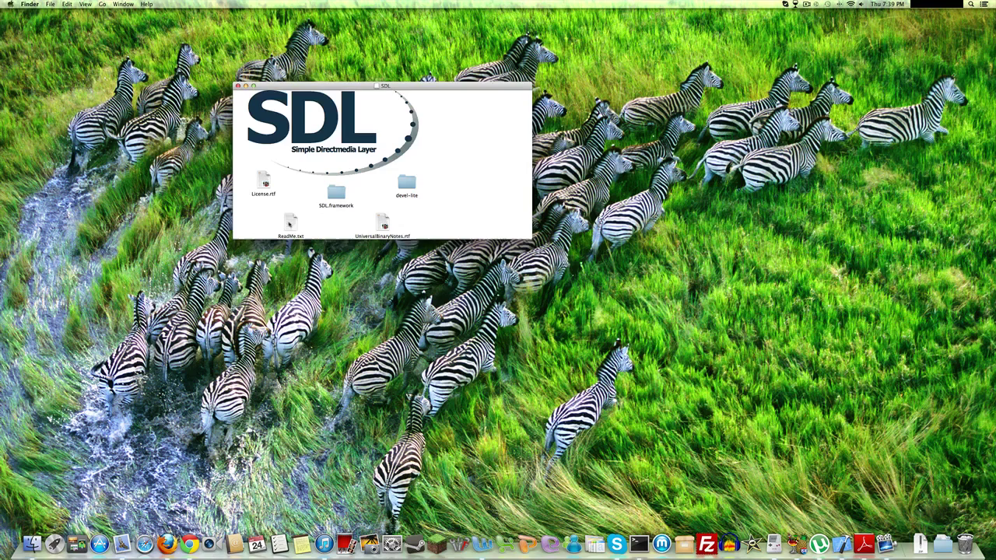
Open a new Finder window and go to the folder /Library/Frameworks.
{"action": "key", "text": "super+n"}
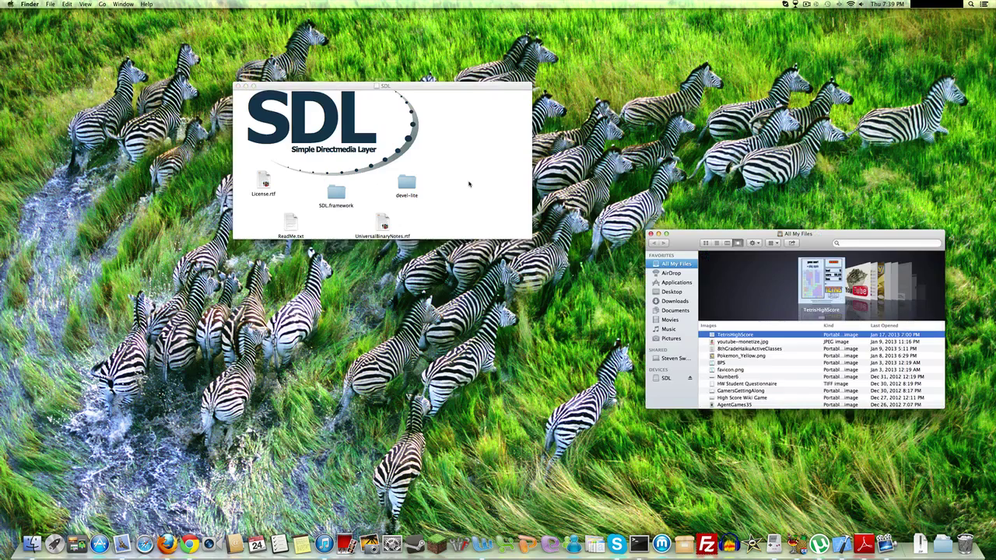
{"action": "key", "text": "super+shift+g"}
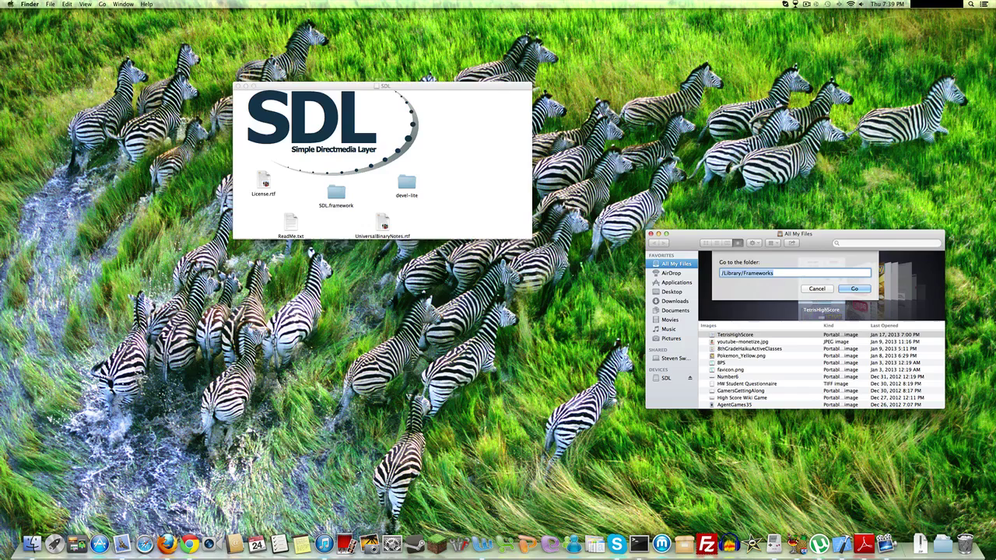
{"action": "left_click", "coordinate": [786, 273]}
{"action": "key", "text": "Return"}
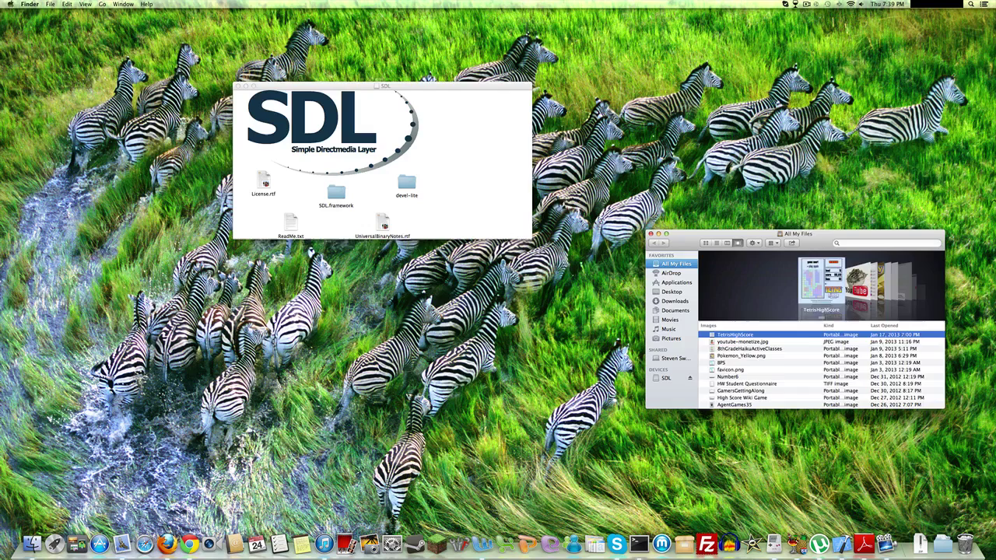
{"action": "left_click", "coordinate": [768, 394]}
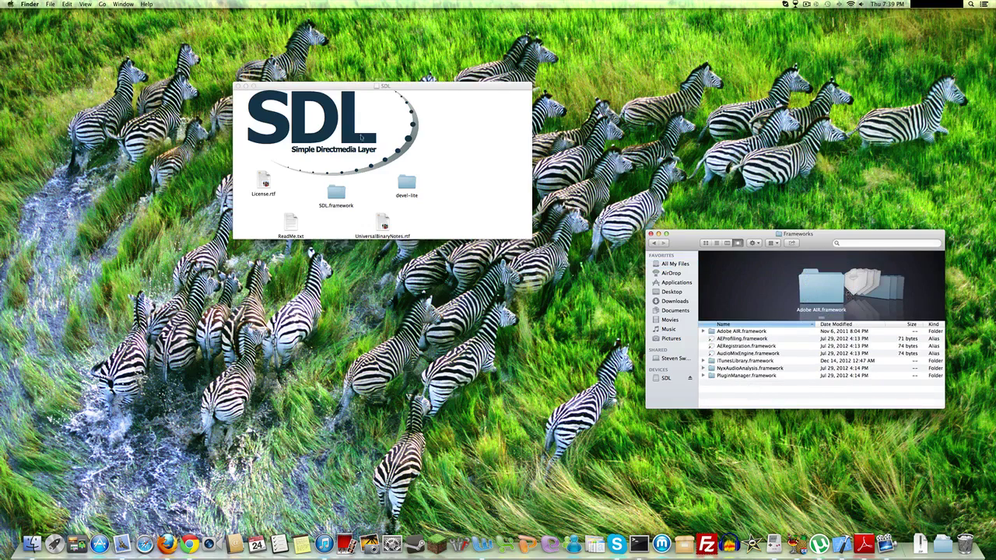
Copy SDL.framework from the disk image into the Frameworks folder, authenticating with the account password.
{"action": "left_click_drag", "start_coordinate": [341, 188], "coordinate": [740, 388]}
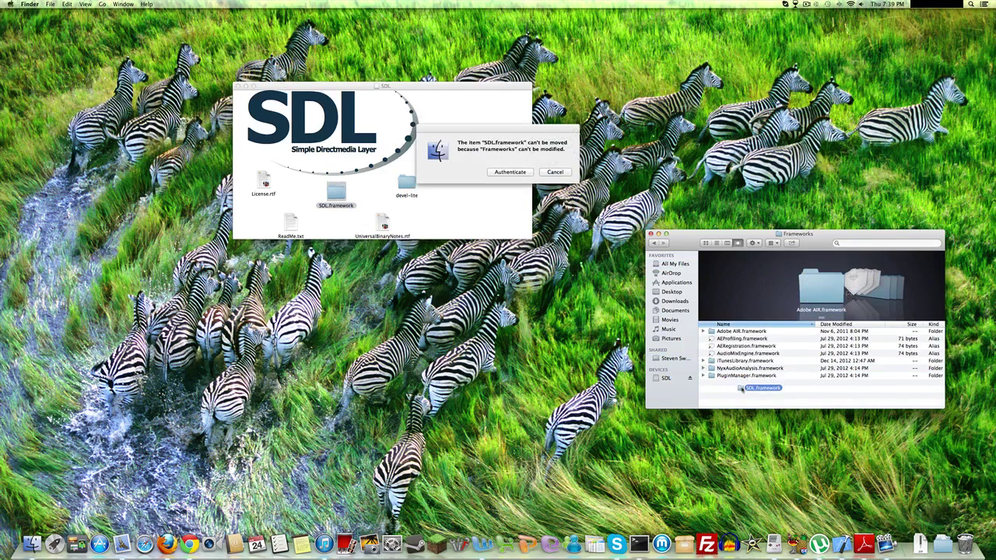
{"action": "left_click", "coordinate": [510, 172]}
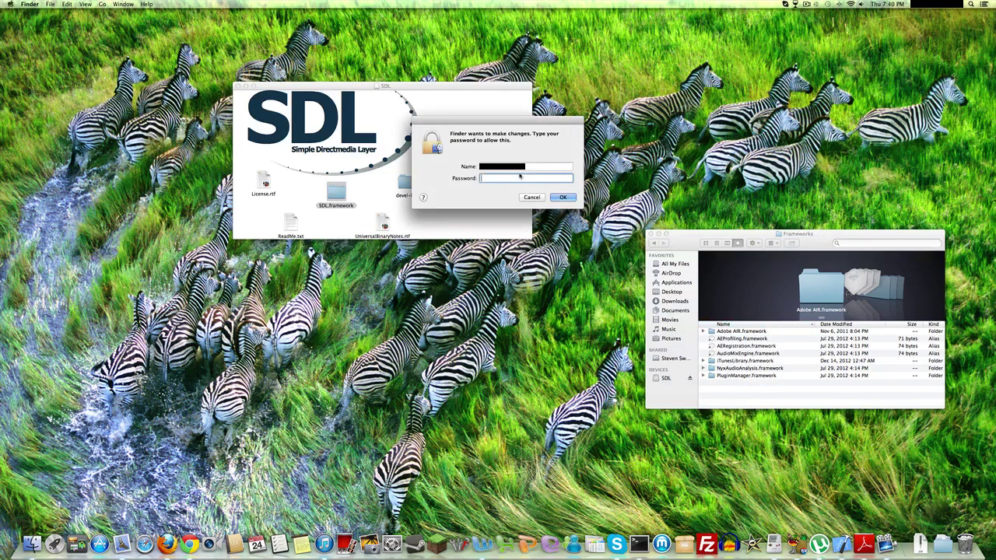
{"action": "type", "text": "*************"}
{"action": "key", "text": "Return"}
{"action": "type", "text": "*************"}
{"action": "key", "text": "Return"}
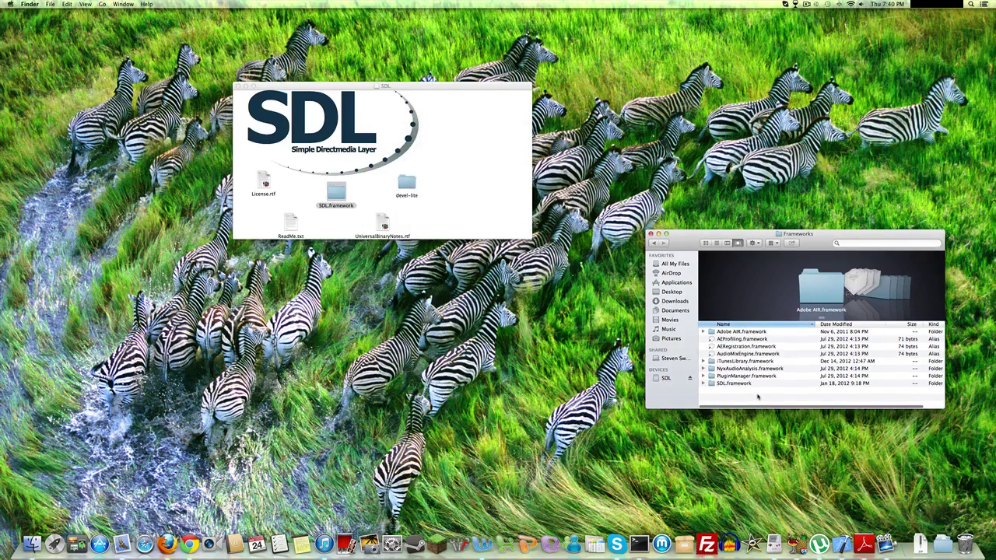
Close the Frameworks folder window and the SDL disk image window.
{"action": "key", "text": "super+w"}
{"action": "left_click", "coordinate": [445, 187]}
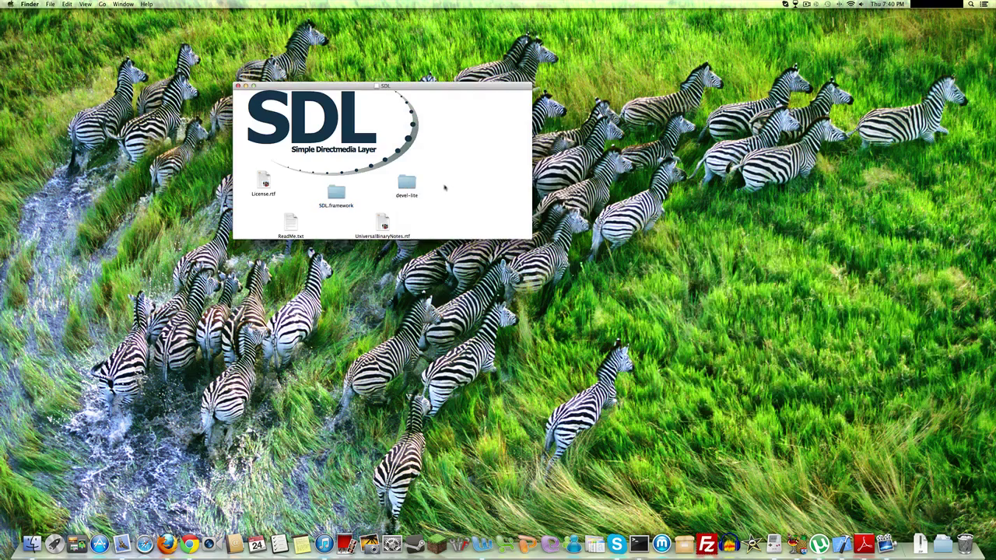
{"action": "key", "text": "super+w"}
Switch to Firefox, search Google for "sdlmame mac" and open the MAME/MESS for Mac OS X page.
{"action": "left_click", "coordinate": [166, 544]}
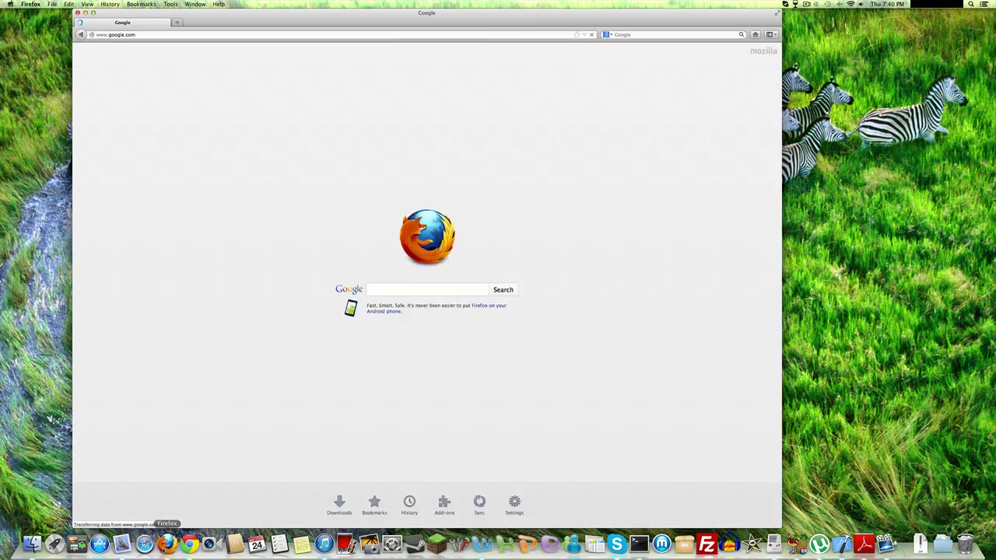
{"action": "type", "text": "sdlmame"}
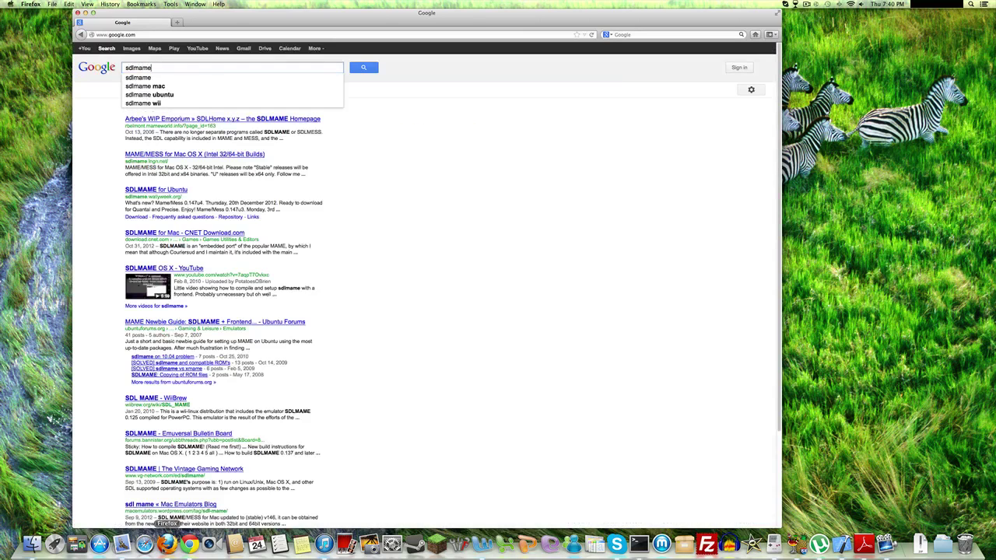
{"action": "key", "text": "Return"}
{"action": "type", "text": "mac"}
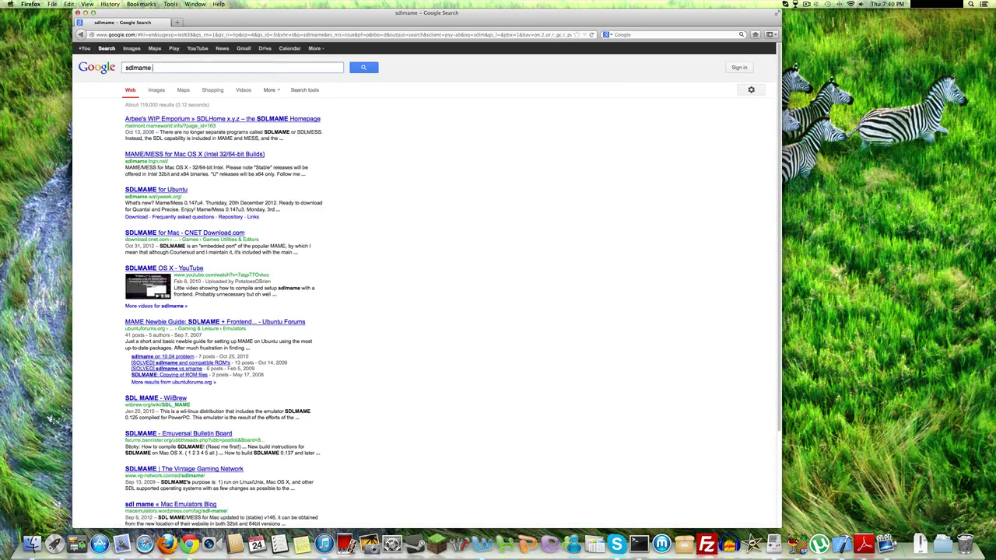
{"action": "key", "text": "Return"}
{"action": "left_click", "coordinate": [224, 118]}
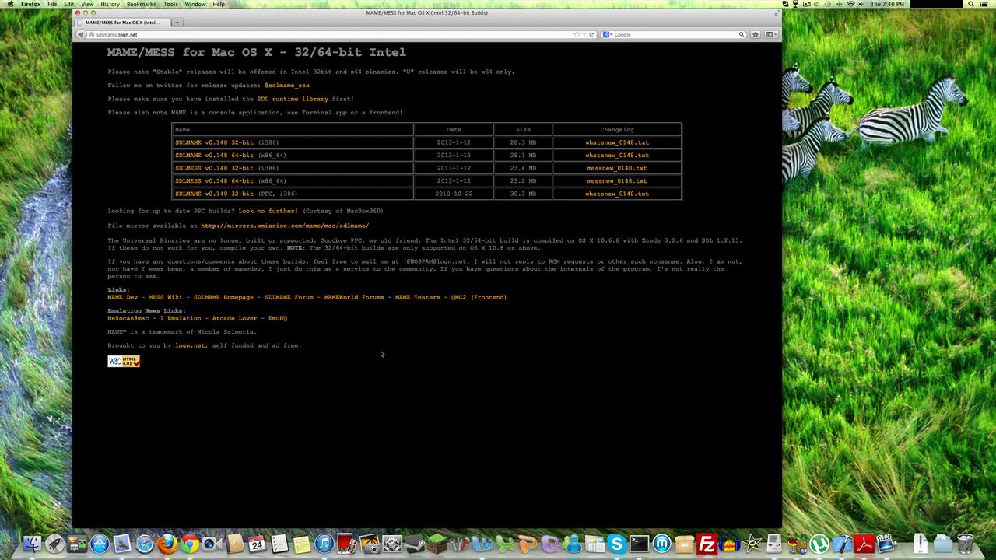
Review the 32-bit, 64-bit and PPC SDLMAME builds offered in the download table.
{"action": "triple_click", "coordinate": [382, 348]}
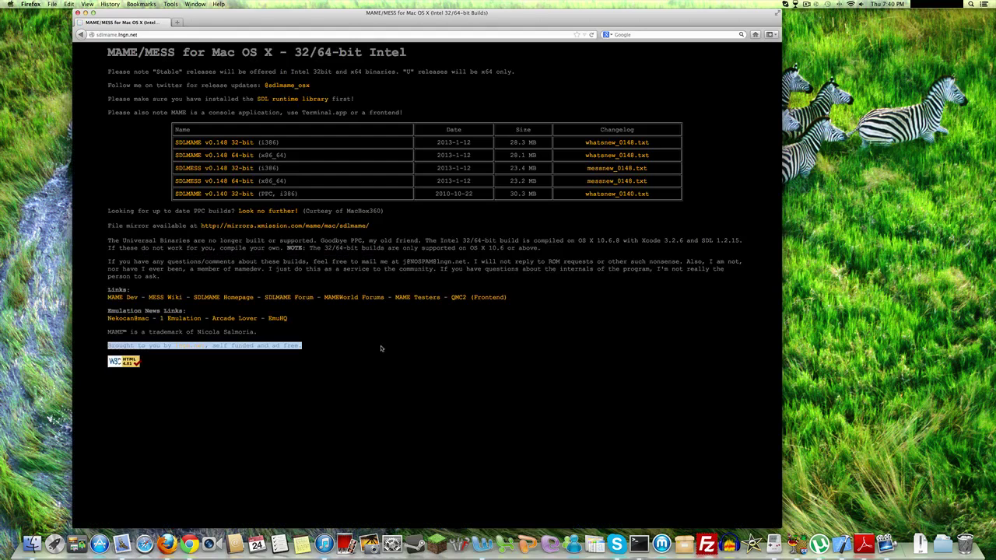
{"action": "triple_click", "coordinate": [410, 213]}
{"action": "left_click", "coordinate": [446, 227]}
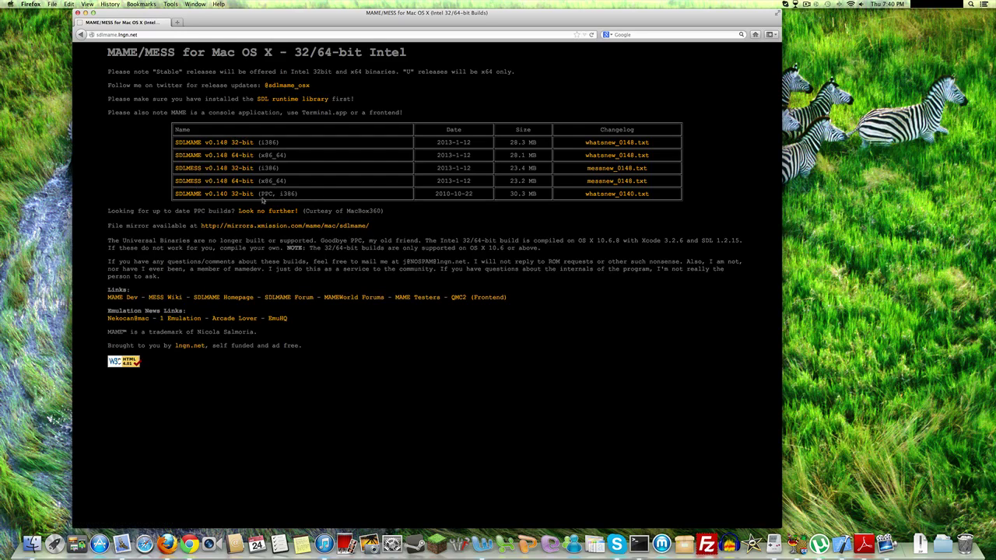
{"action": "triple_click", "coordinate": [314, 191]}
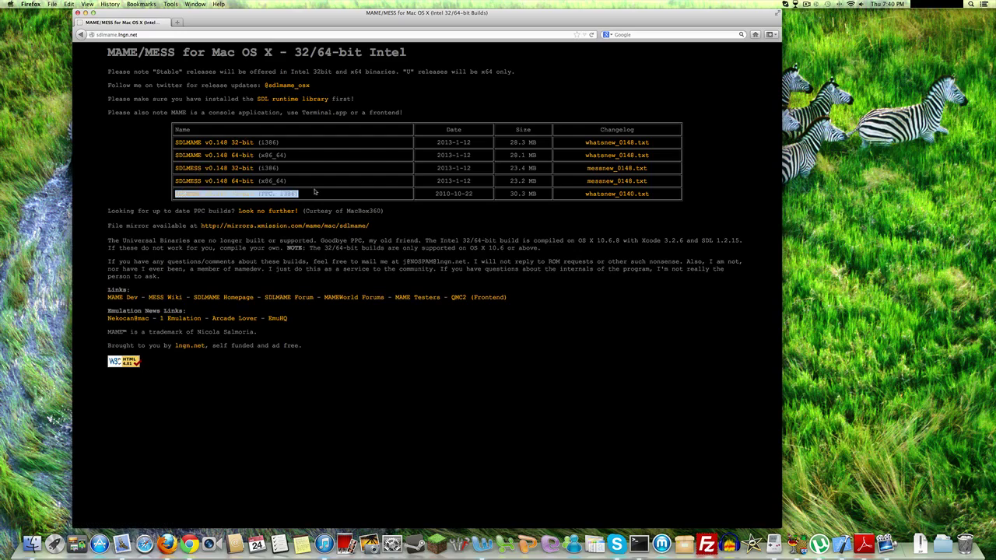
{"action": "left_click", "coordinate": [319, 194]}
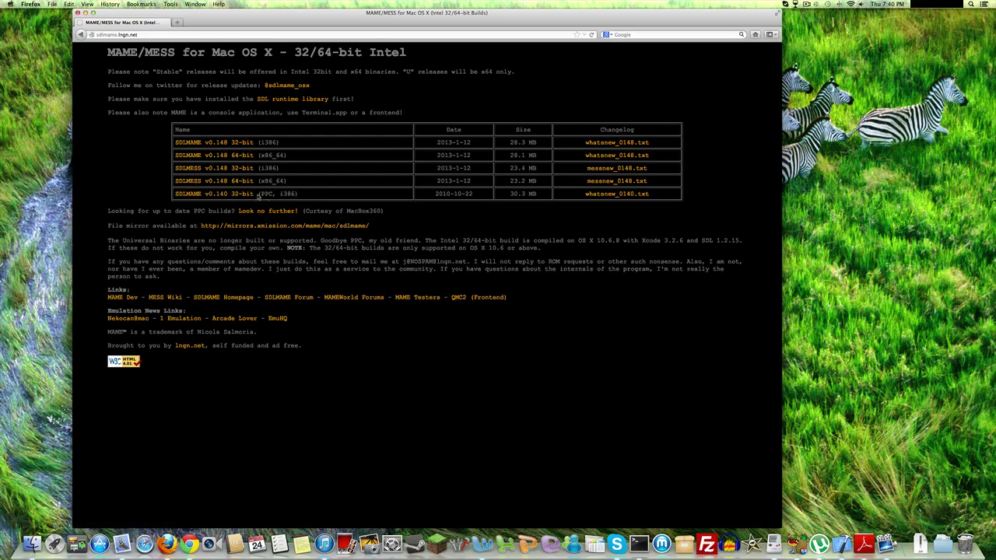
{"action": "triple_click", "coordinate": [316, 143]}
{"action": "left_click", "coordinate": [339, 154]}
Check the Mac's processor type in About This Mac, and close that window.
{"action": "left_click", "coordinate": [10, 3]}
{"action": "left_click", "coordinate": [23, 14]}
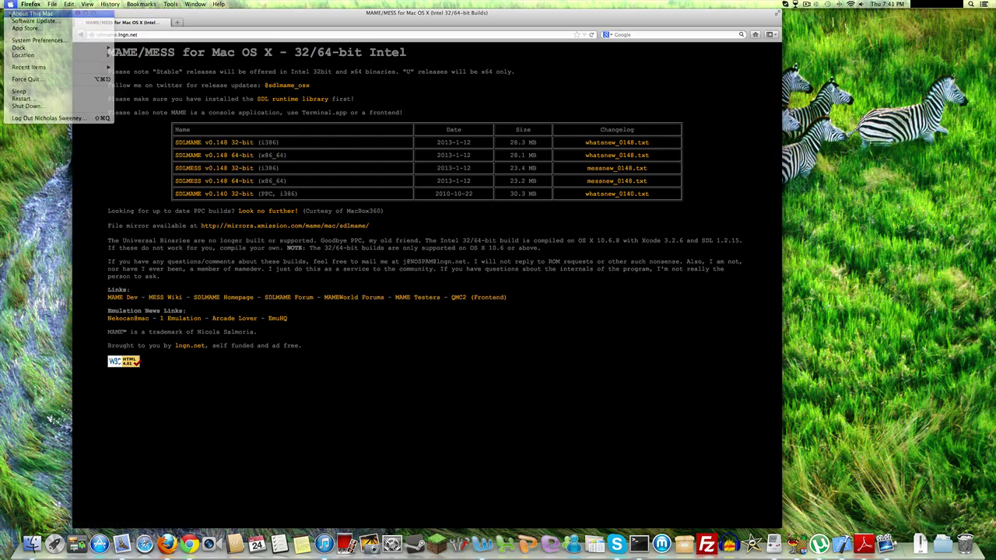
{"action": "left_click", "coordinate": [522, 169]}
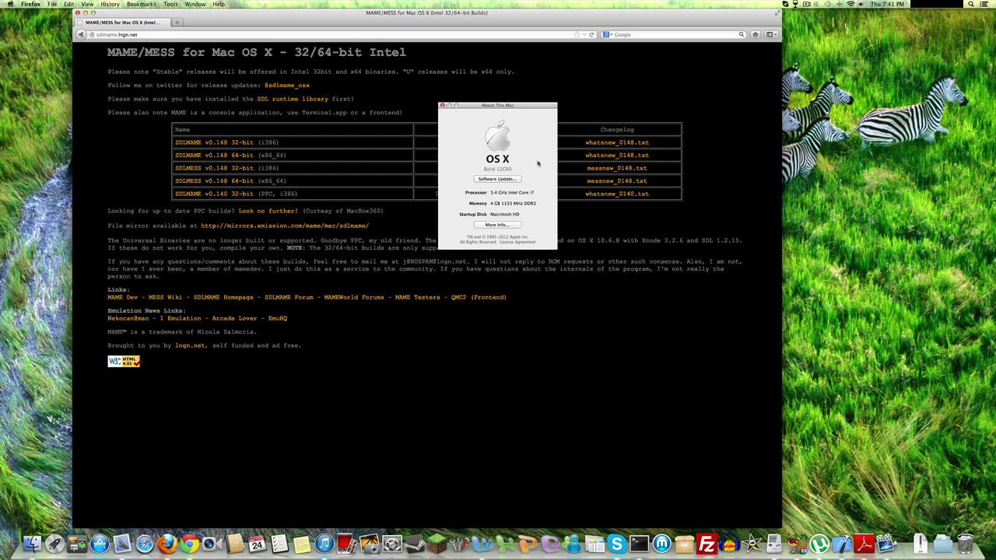
{"action": "key", "text": "super+w"}
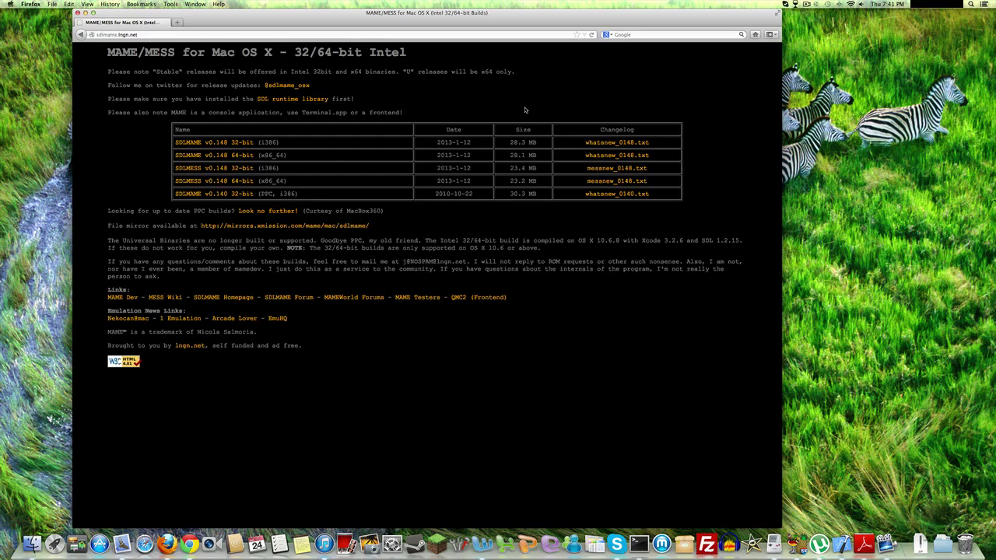
Download the SDLMAME v0.148 64-bit build, choosing to open mame0148-64bit.zip with Archive Utility.
{"action": "triple_click", "coordinate": [586, 99]}
{"action": "left_click", "coordinate": [474, 102]}
{"action": "triple_click", "coordinate": [455, 84]}
{"action": "left_click", "coordinate": [442, 102]}
{"action": "left_click", "coordinate": [231, 157]}
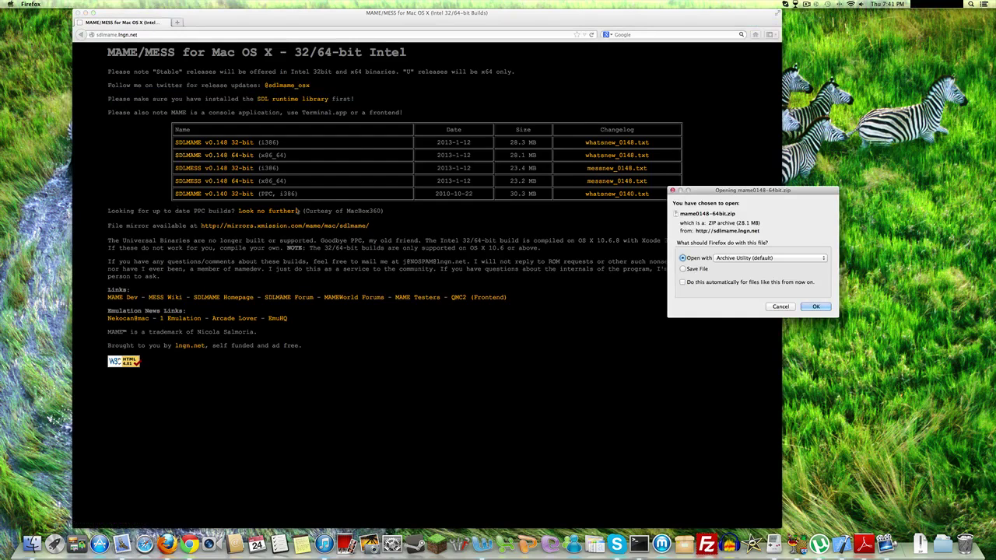
{"action": "left_click", "coordinate": [814, 307]}
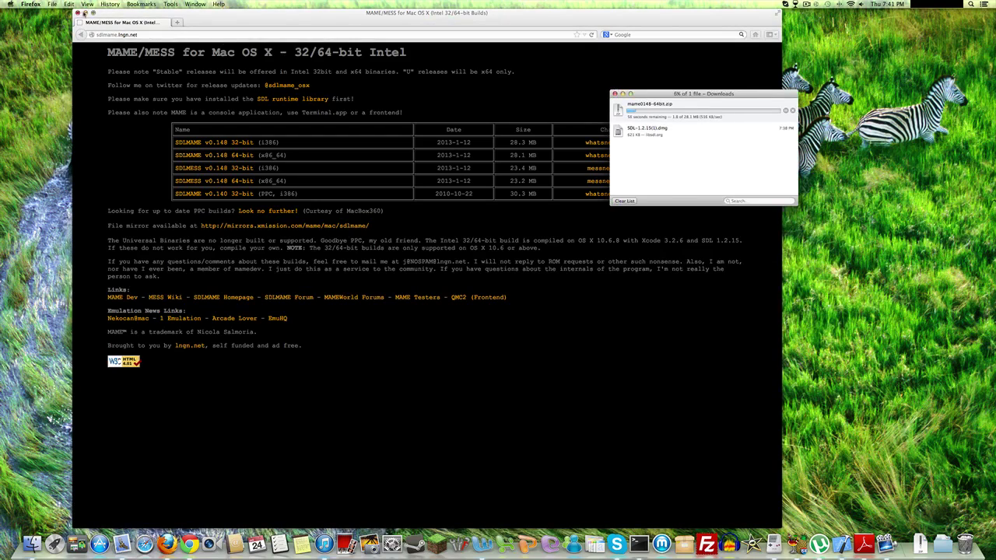
Close the browser and its downloads list, and open the extracted mame0148-64bit folder in Finder.
{"action": "left_click", "coordinate": [80, 13]}
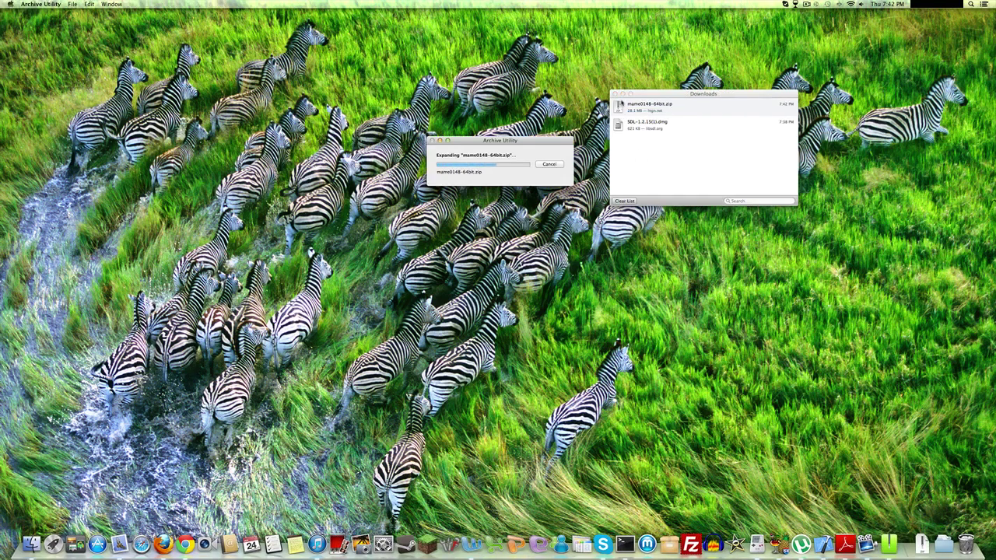
{"action": "left_click", "coordinate": [614, 94]}
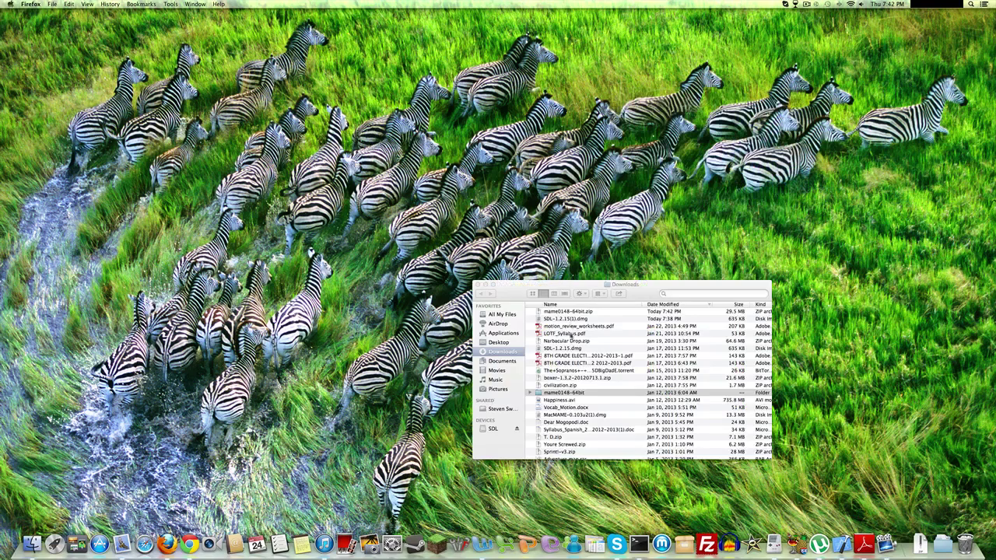
{"action": "left_click", "coordinate": [568, 392]}
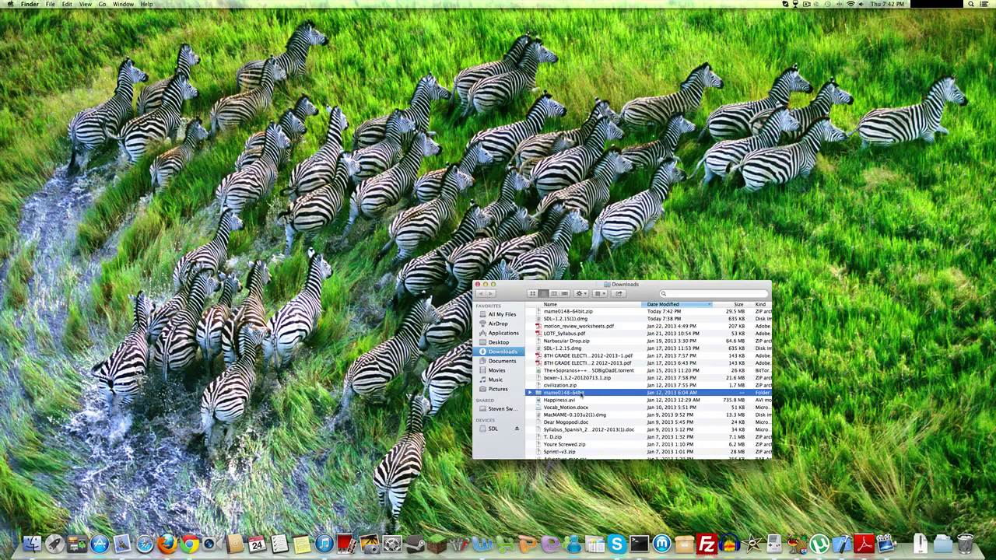
{"action": "double_click", "coordinate": [581, 393]}
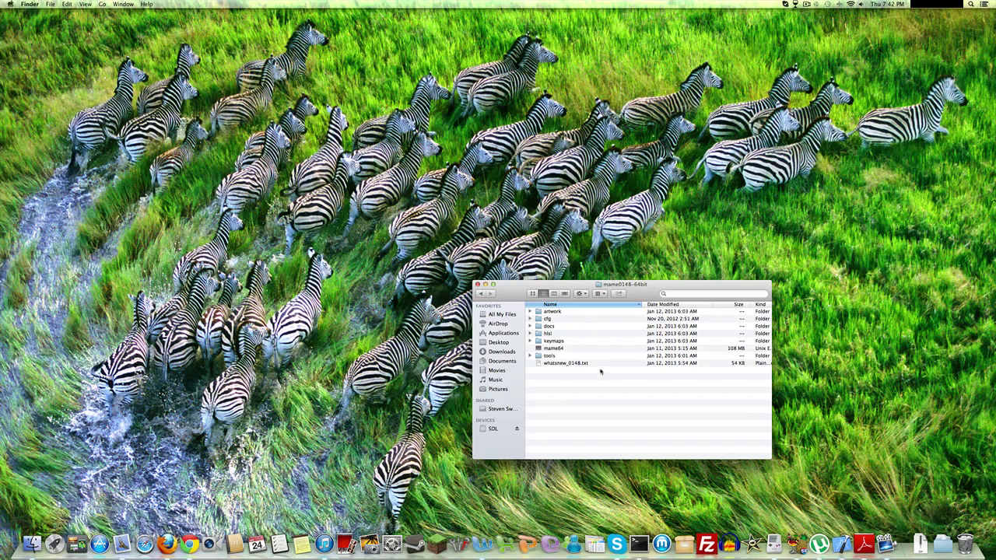
Look through the artwork and cfg subfolders and the mame64 executable in the mame0148-64bit folder.
{"action": "double_click", "coordinate": [572, 313]}
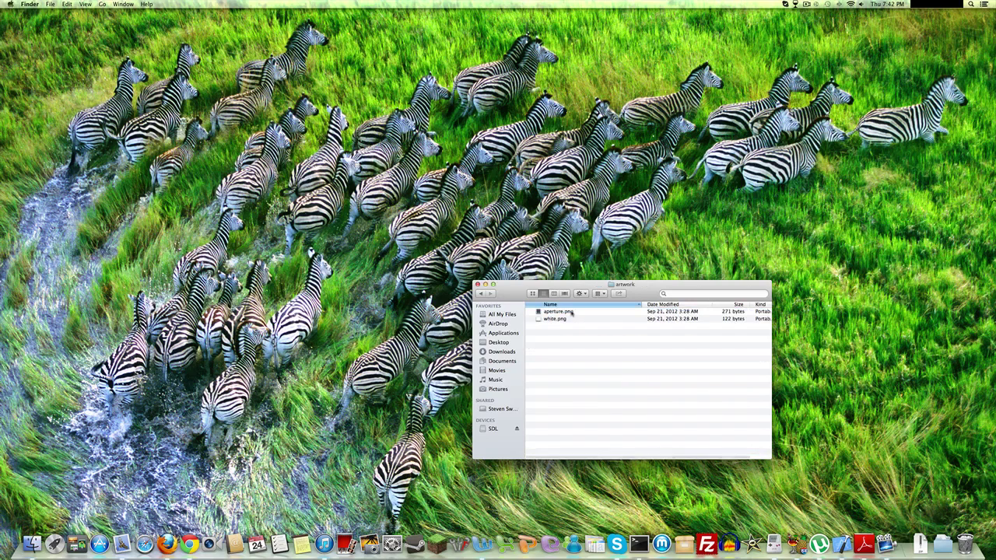
{"action": "left_click", "coordinate": [480, 293]}
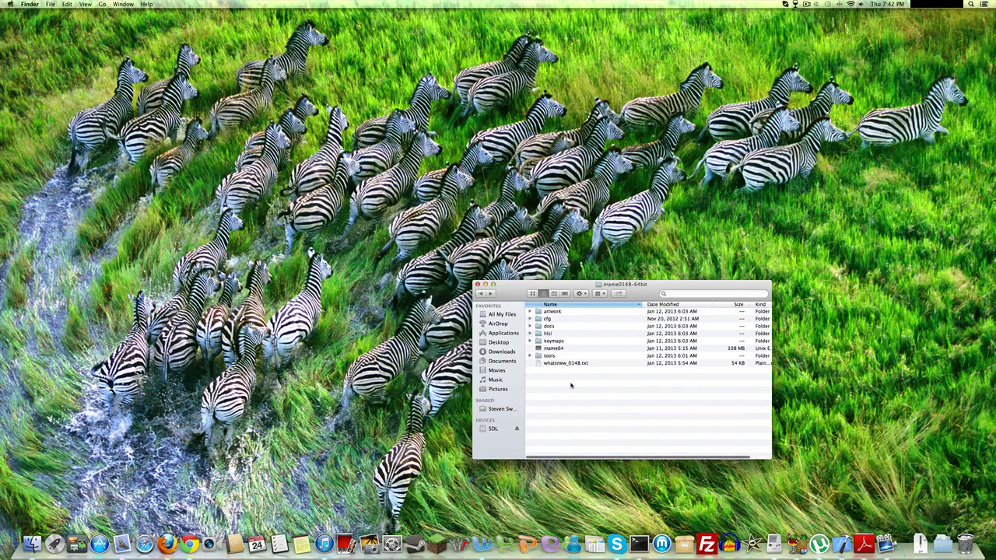
{"action": "double_click", "coordinate": [557, 312]}
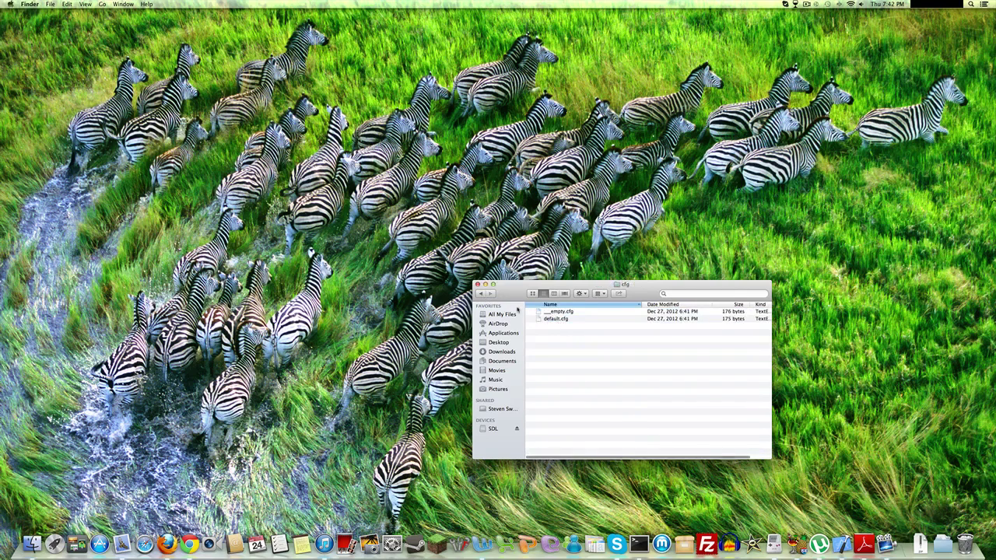
{"action": "key", "text": "super+bracketleft"}
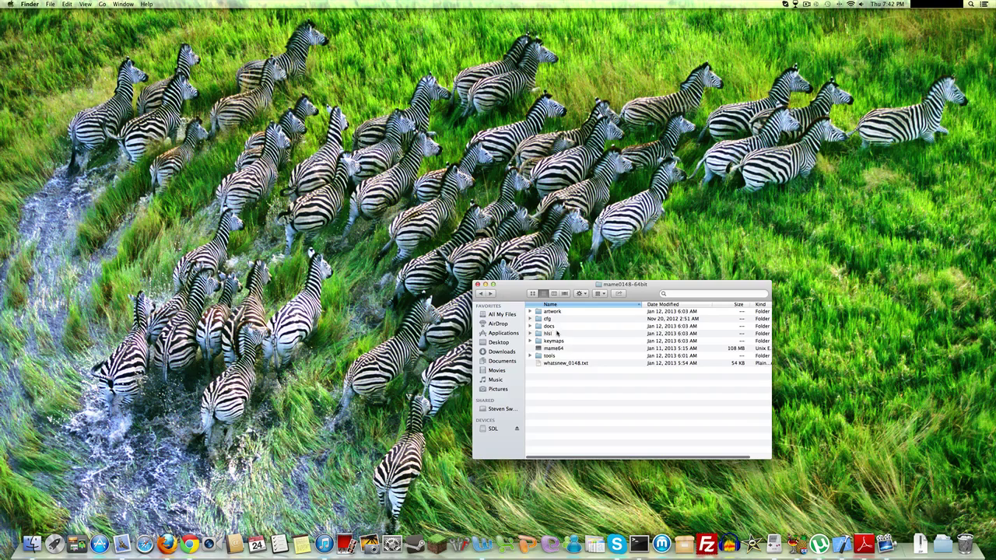
{"action": "left_click", "coordinate": [557, 348]}
{"action": "left_click", "coordinate": [614, 381]}
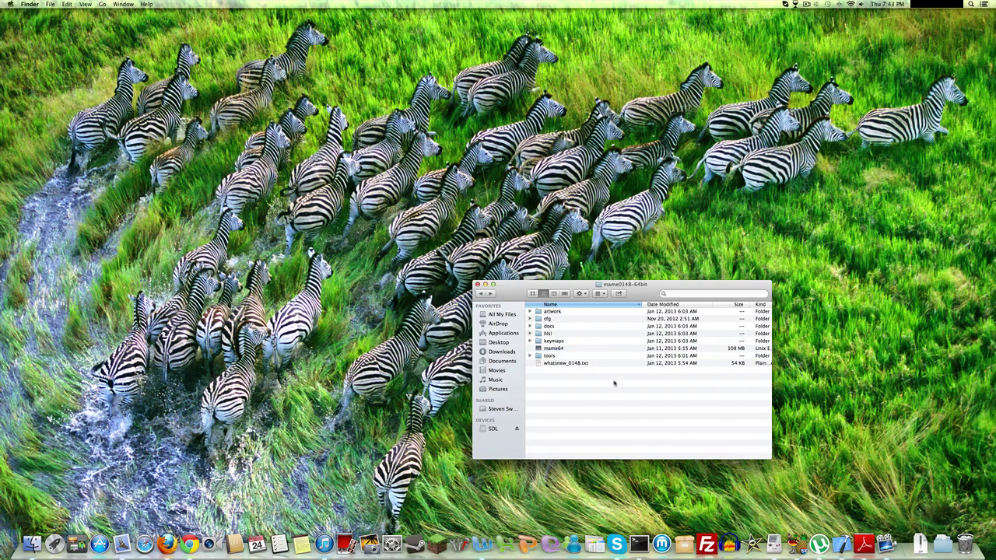
Move the mame0148-64bit folder from Downloads into Documents, and show the Documents folder.
{"action": "left_click", "coordinate": [480, 293]}
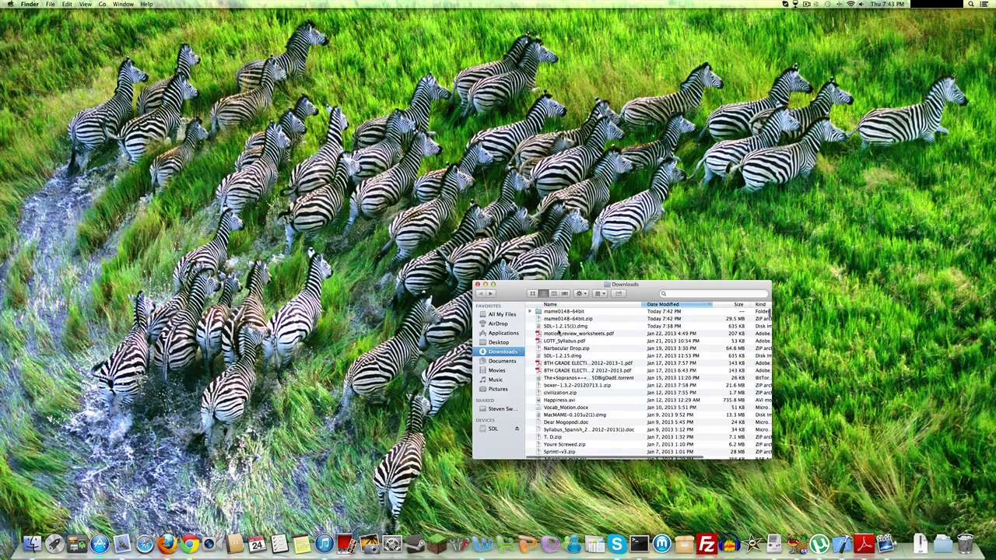
{"action": "left_click_drag", "start_coordinate": [557, 314], "coordinate": [508, 362]}
{"action": "left_click", "coordinate": [508, 362]}
Rename the mame0148-64bit folder in Documents as MAME, and close the Finder window.
{"action": "scroll", "coordinate": [588, 395], "scroll_direction": "down", "scroll_amount": 10}
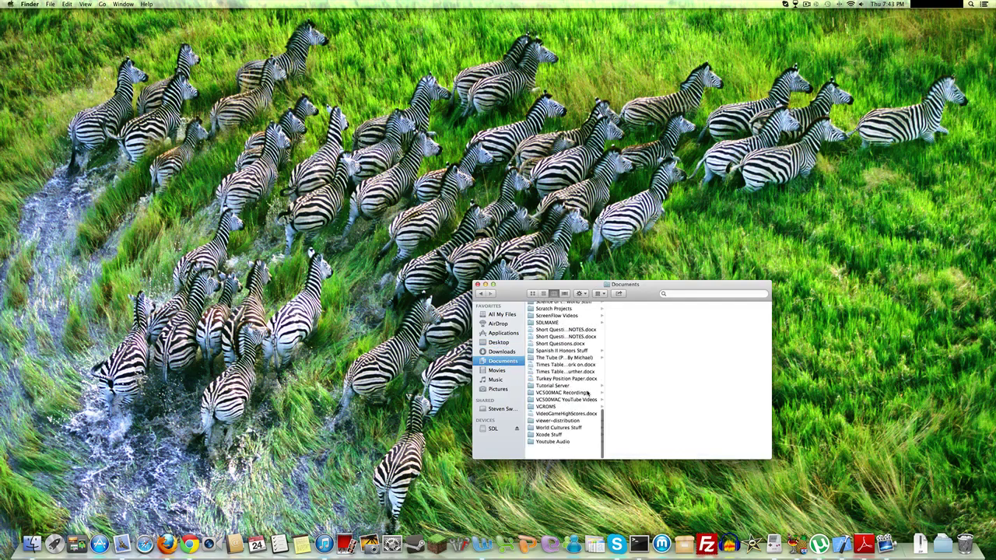
{"action": "scroll", "coordinate": [587, 394], "scroll_direction": "up", "scroll_amount": 5}
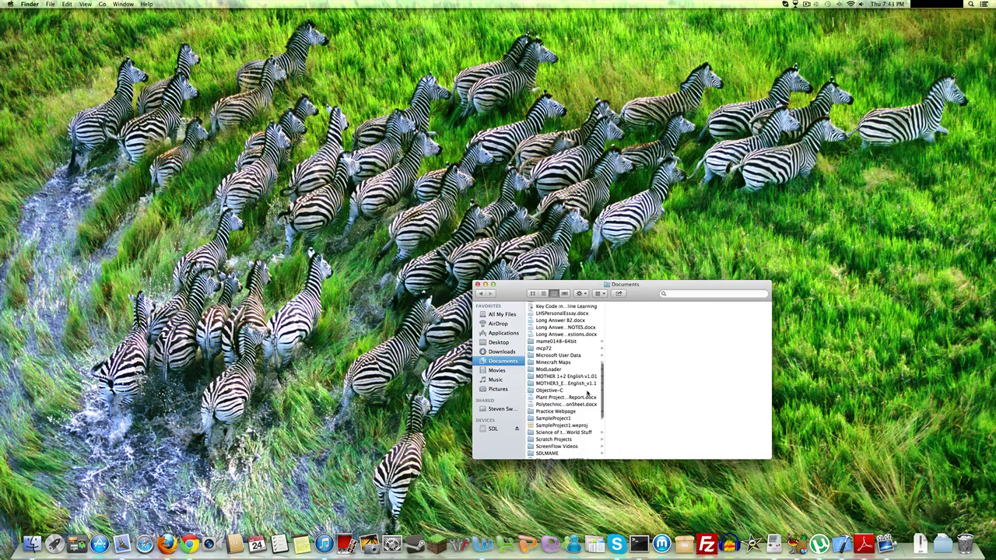
{"action": "left_click", "coordinate": [566, 342]}
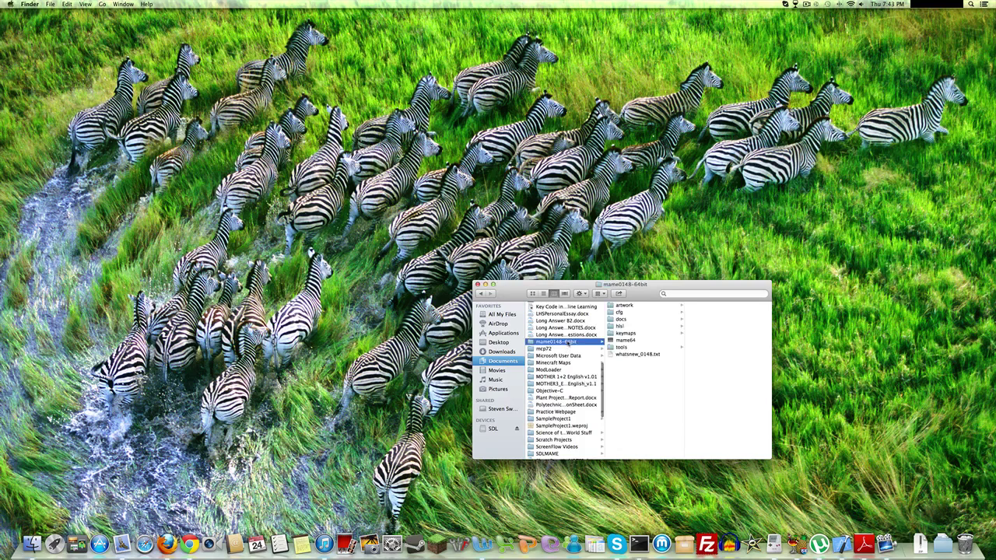
{"action": "key", "text": "Return"}
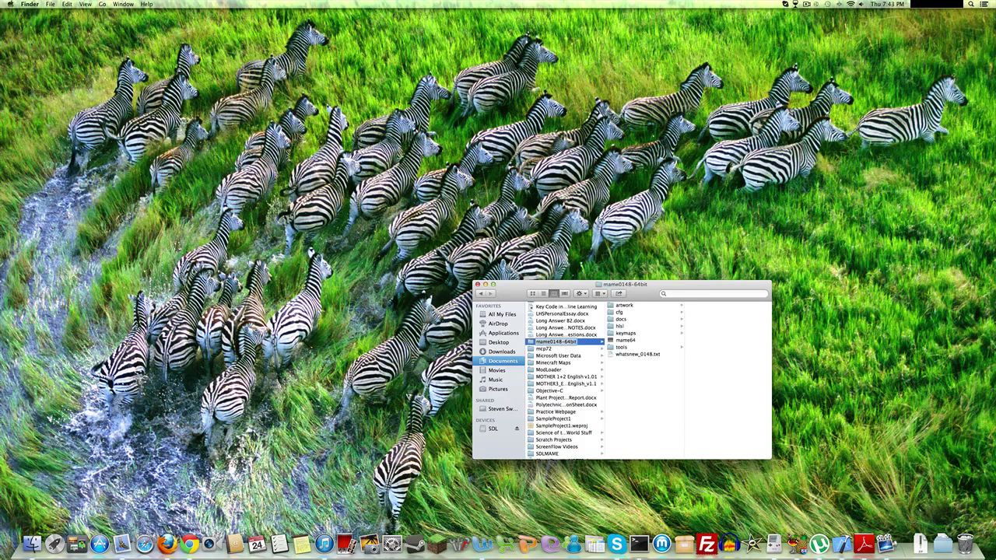
{"action": "type", "text": "N"}
{"action": "key", "text": "BackSpace"}
{"action": "type", "text": "MAME"}
{"action": "key", "text": "Return"}
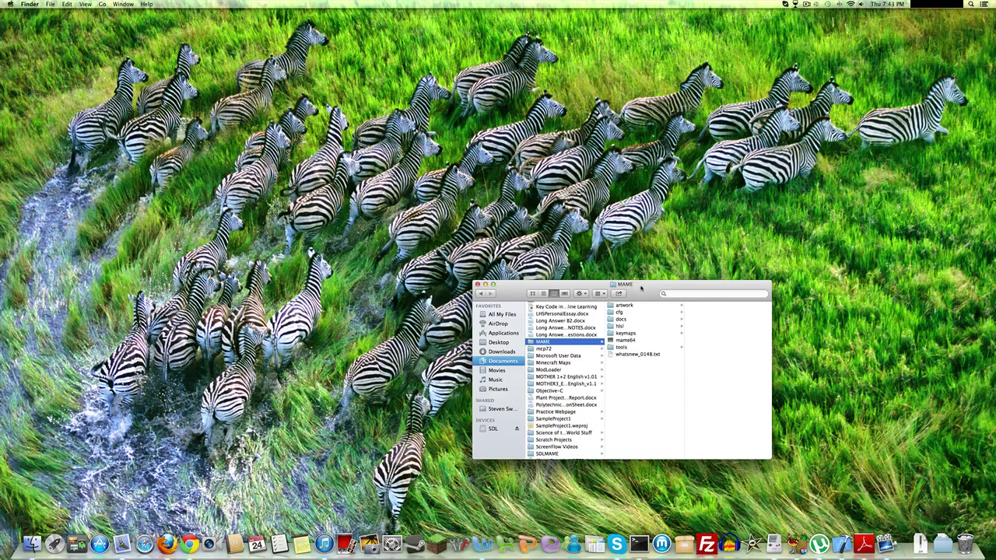
{"action": "key", "text": "super+w"}
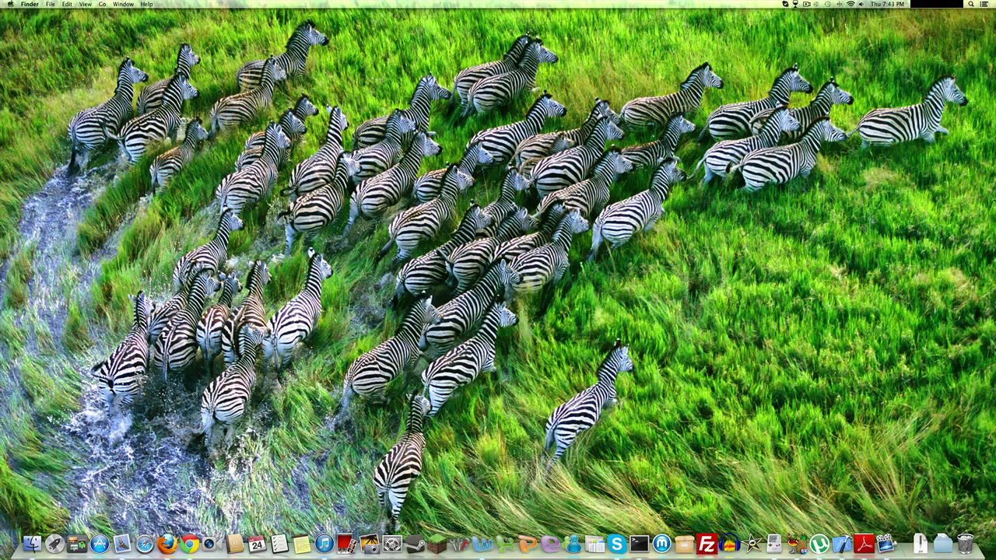
Launch Terminal from the Utilities folder in Applications, and close the Finder window.
{"action": "left_click", "coordinate": [32, 544]}
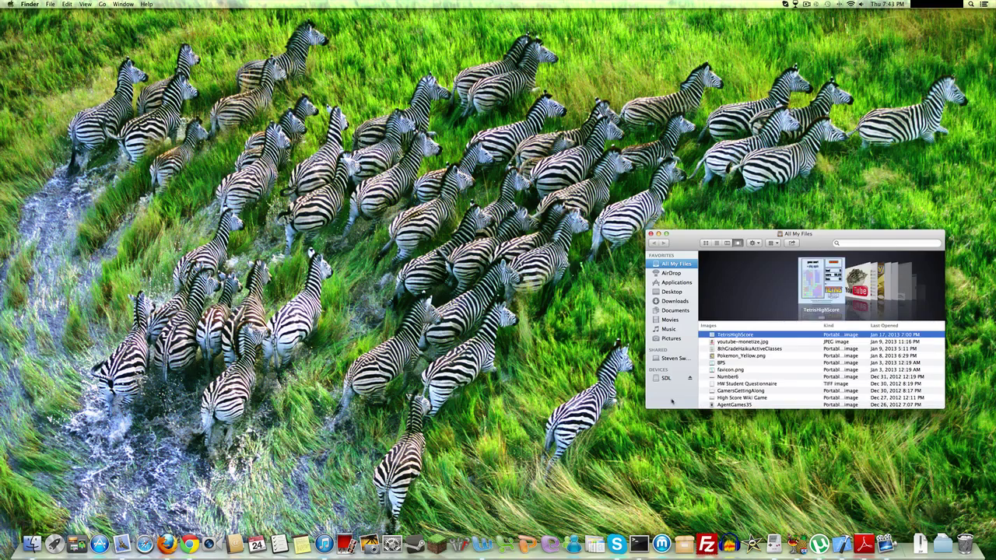
{"action": "scroll", "coordinate": [671, 401], "scroll_direction": "down", "scroll_amount": 1}
{"action": "scroll", "coordinate": [670, 400], "scroll_direction": "up", "scroll_amount": 1}
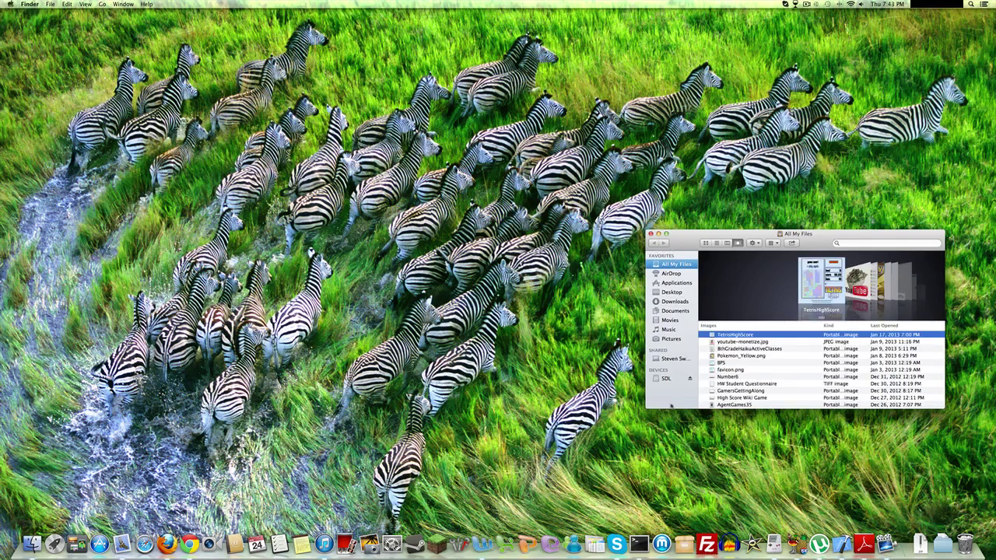
{"action": "left_click", "coordinate": [675, 284]}
{"action": "scroll", "coordinate": [738, 346], "scroll_direction": "down", "scroll_amount": 10}
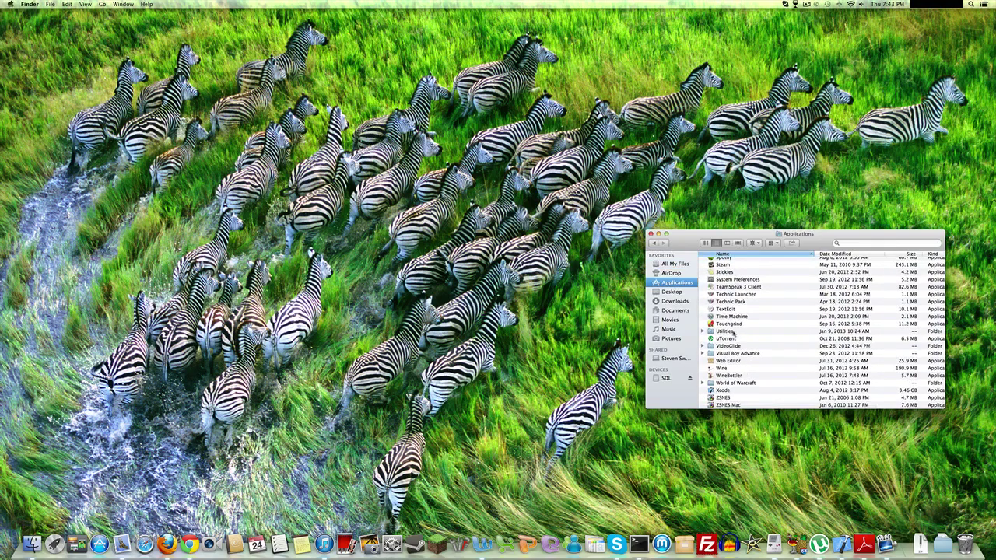
{"action": "double_click", "coordinate": [733, 332]}
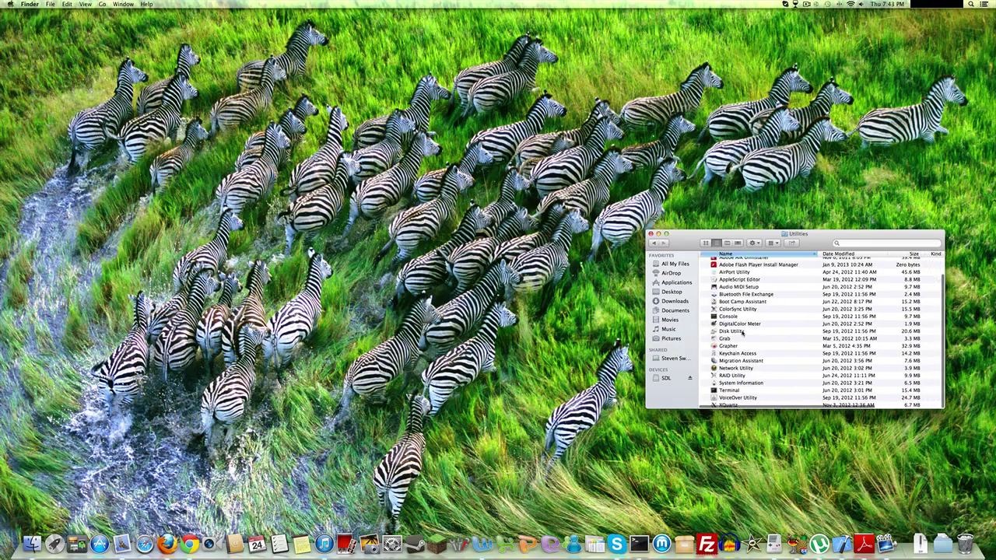
{"action": "scroll", "coordinate": [730, 366], "scroll_direction": "down", "scroll_amount": 2}
{"action": "double_click", "coordinate": [726, 391]}
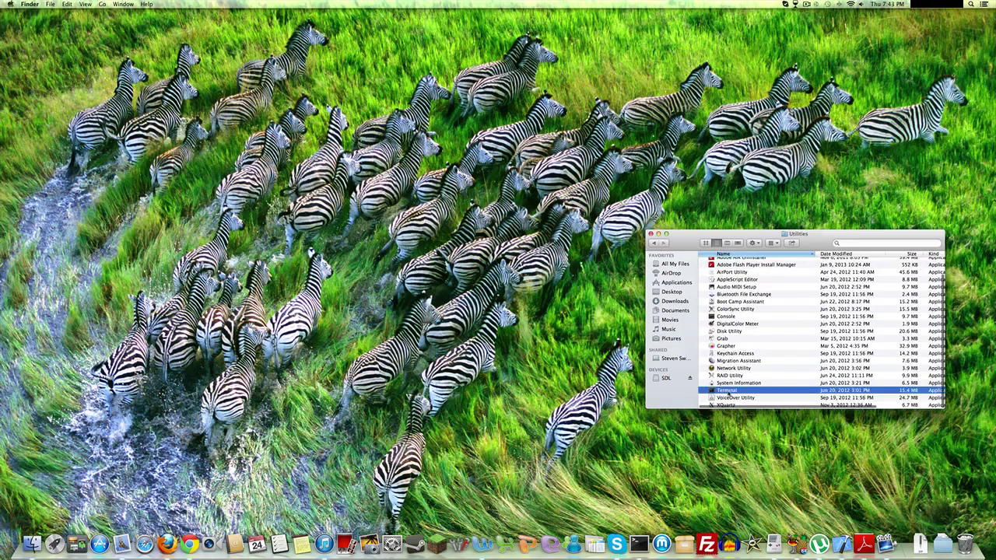
{"action": "left_click", "coordinate": [651, 234]}
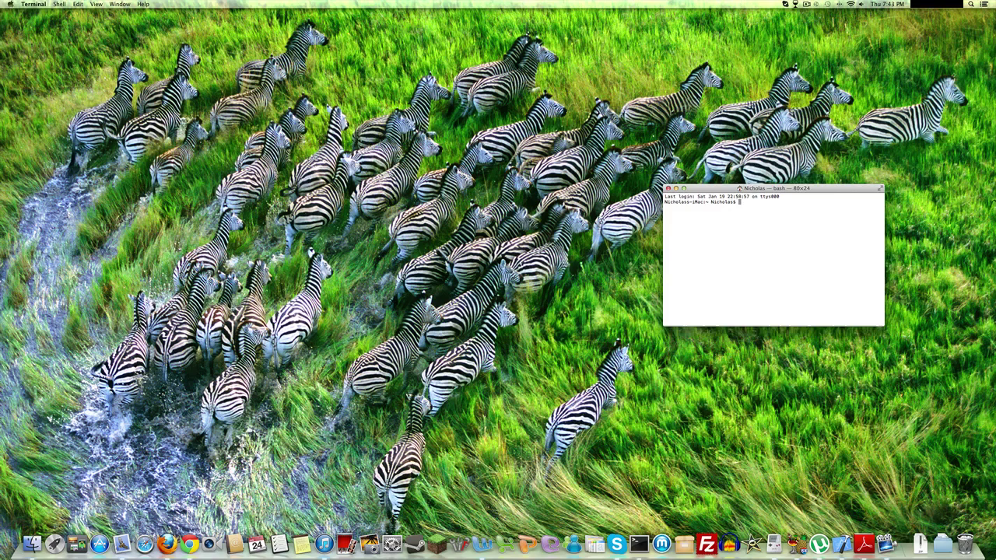
Check the MAME folder's location in Documents, and run cd ~/Documents/MAME in Terminal.
{"action": "type", "text": "cd"}
{"action": "left_click", "coordinate": [31, 543]}
{"action": "left_click", "coordinate": [686, 311]}
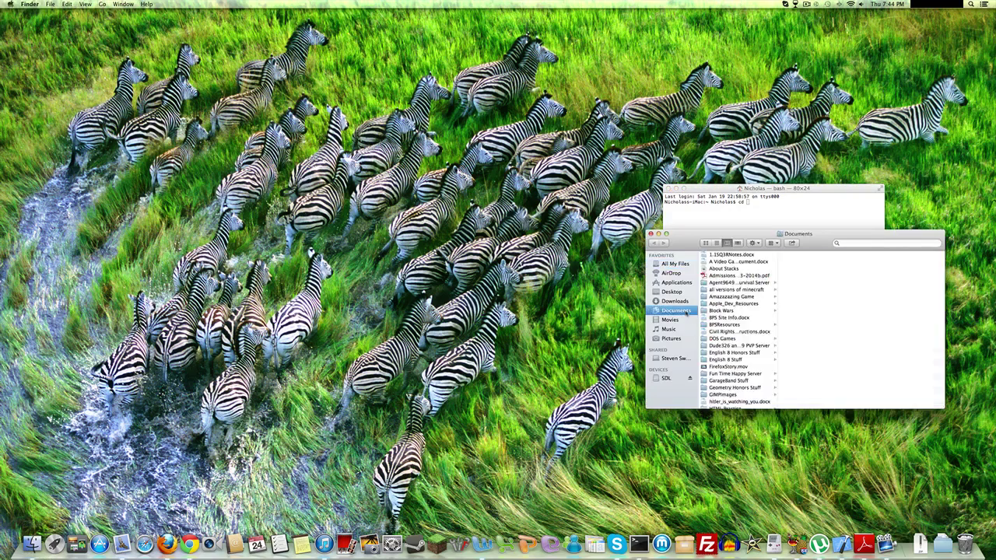
{"action": "scroll", "coordinate": [731, 377], "scroll_direction": "down", "scroll_amount": 10}
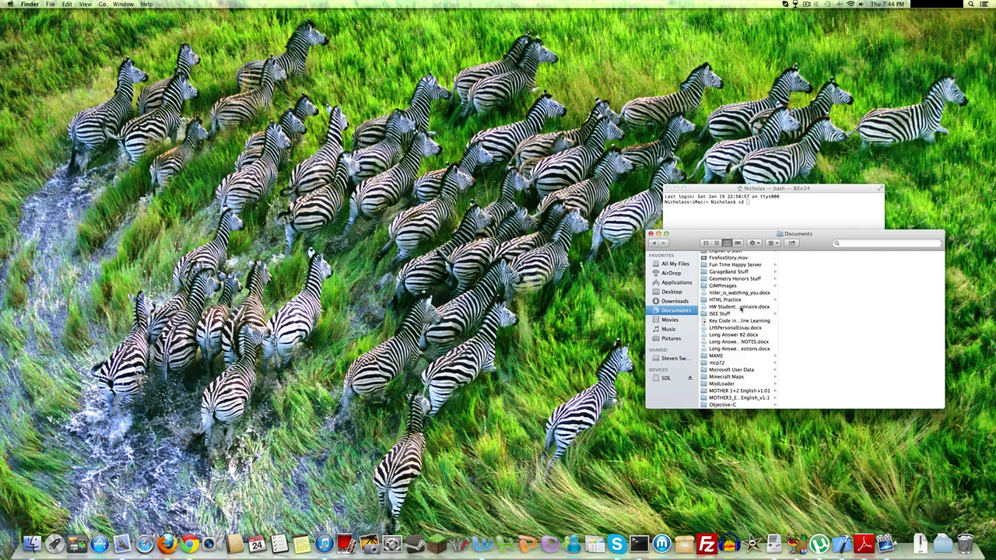
{"action": "key", "text": "super+h"}
{"action": "type", "text": "cd "}
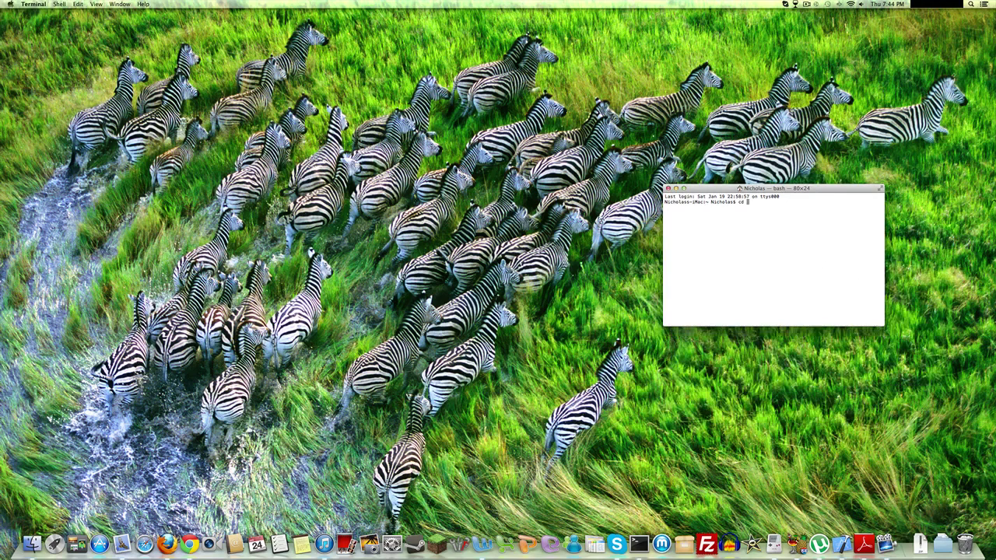
{"action": "type", "text": "~"}
{"action": "type", "text": "/Documents/MAME"}
{"action": "key", "text": "Return"}
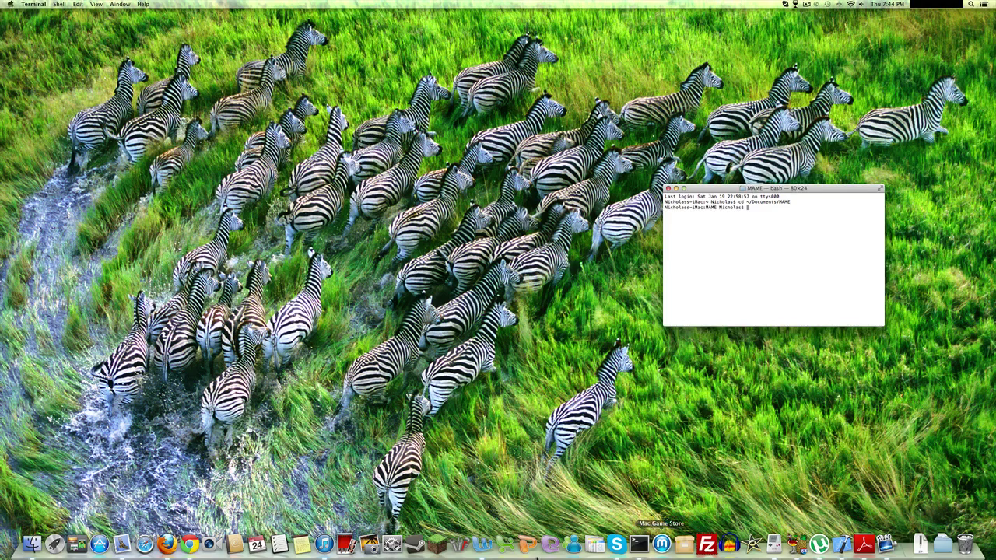
Open the MAME folder in Documents in a Finder window and place that window beside the Terminal window.
{"action": "left_click", "coordinate": [31, 544]}
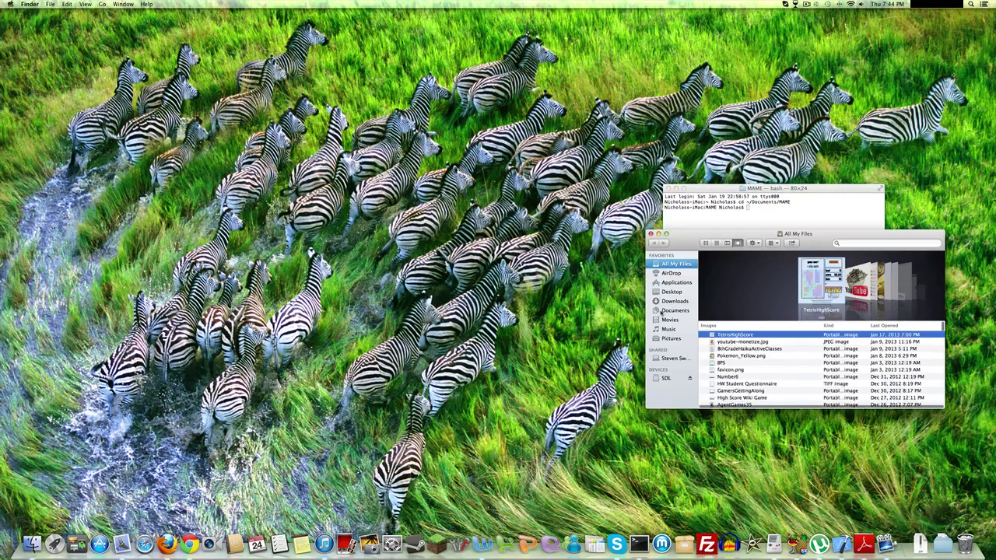
{"action": "left_click", "coordinate": [674, 310]}
{"action": "scroll", "coordinate": [721, 357], "scroll_direction": "down", "scroll_amount": 2}
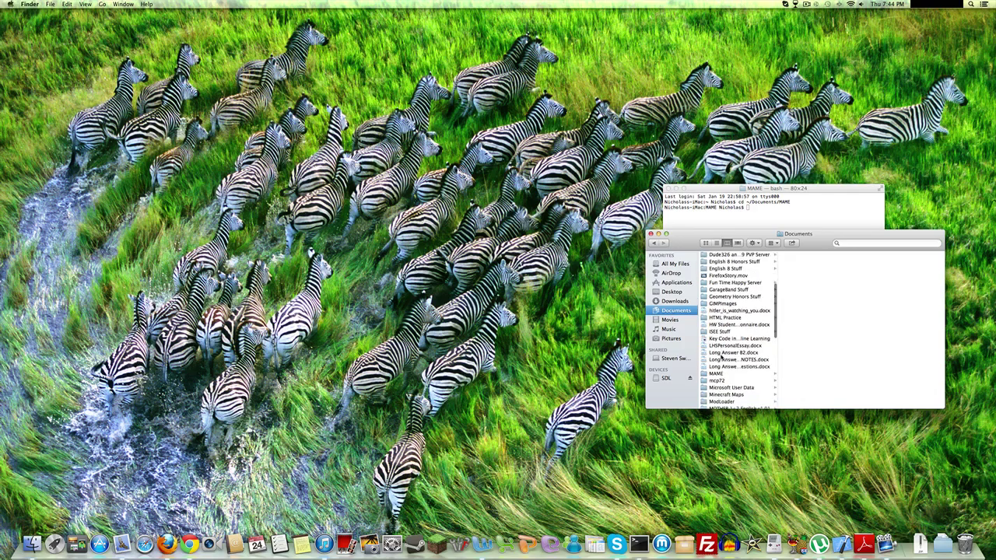
{"action": "left_click", "coordinate": [720, 373]}
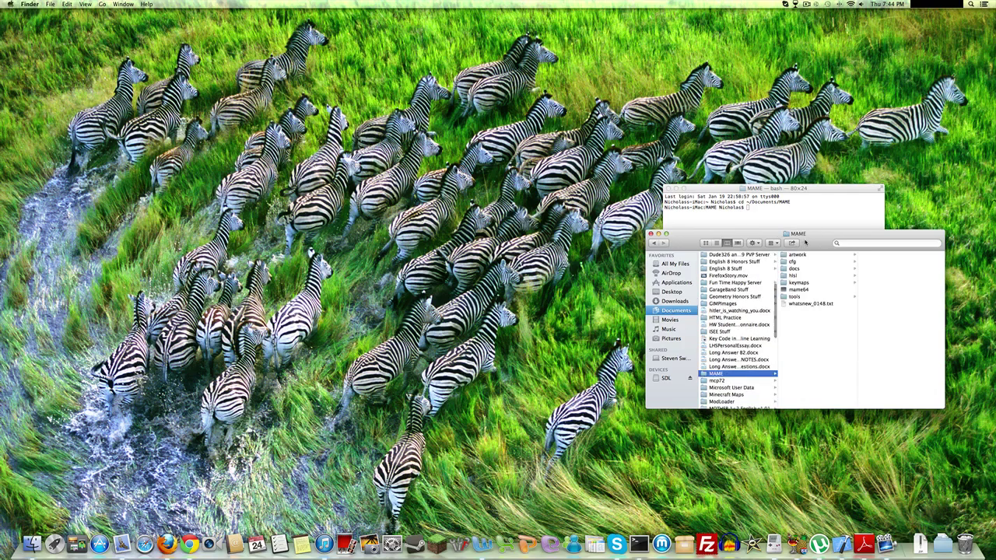
{"action": "left_click_drag", "start_coordinate": [805, 243], "coordinate": [373, 222]}
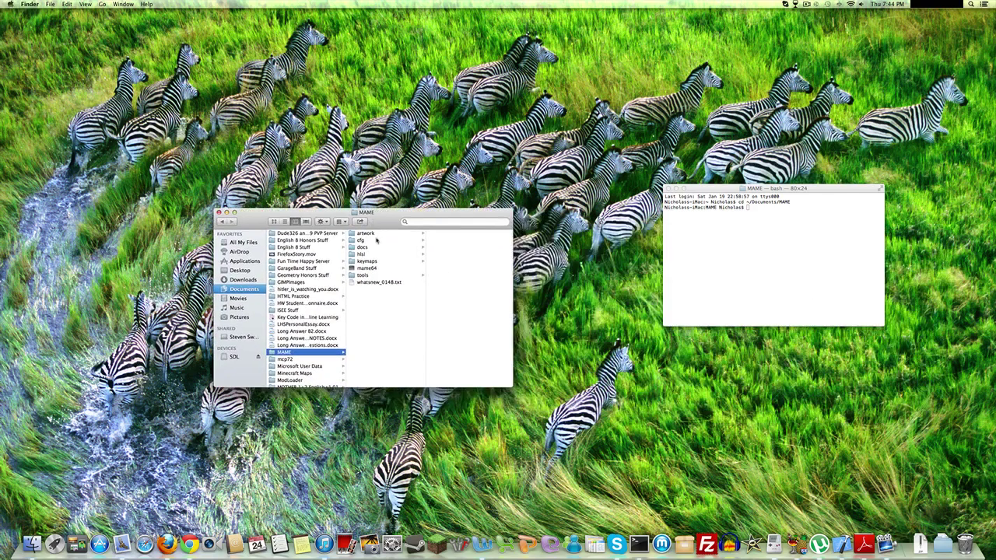
Examine the mame64 executable and the whatsnew_0148.txt file in the MAME folder, leaving mame64 selected.
{"action": "left_click", "coordinate": [375, 269]}
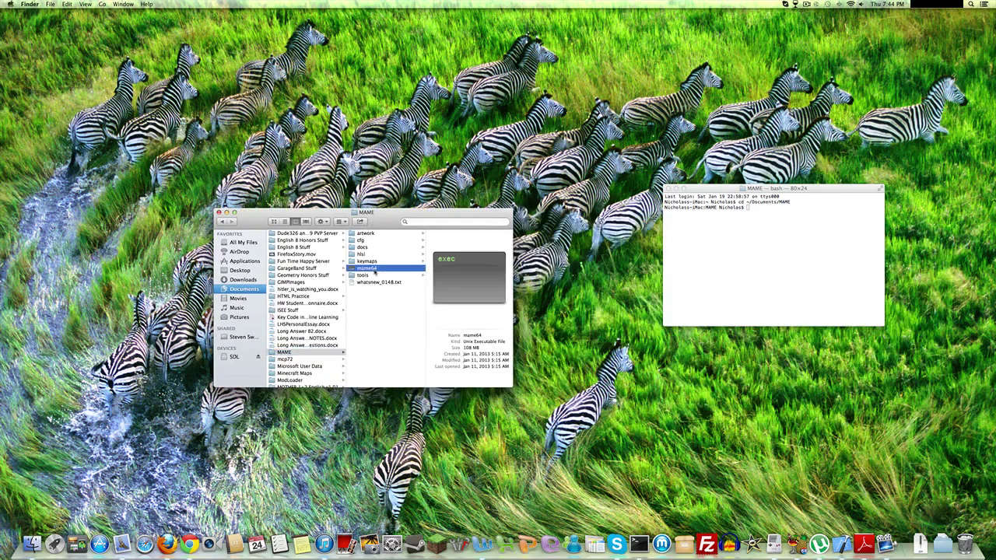
{"action": "left_click", "coordinate": [377, 282]}
{"action": "left_click", "coordinate": [382, 303]}
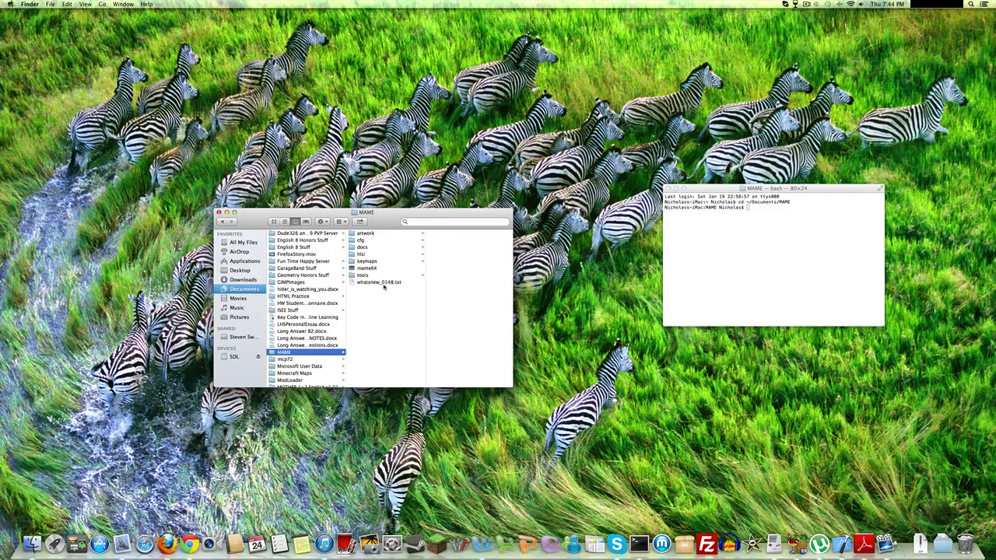
{"action": "left_click", "coordinate": [383, 285]}
{"action": "left_click", "coordinate": [382, 270]}
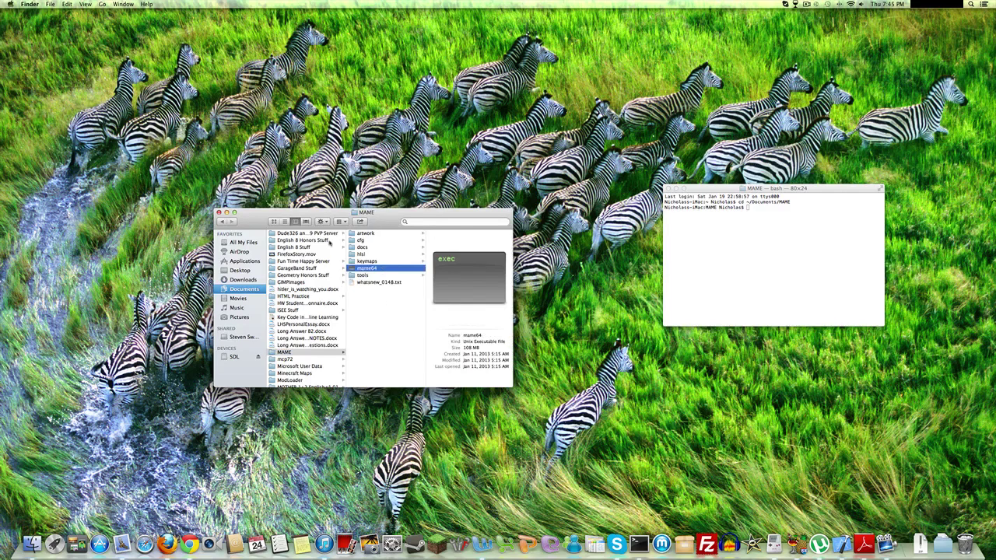
Hide the Finder windows, launch MAME from Terminal with ./mame64, exit the emulator, and quit Terminal.
{"action": "key", "text": "super+h"}
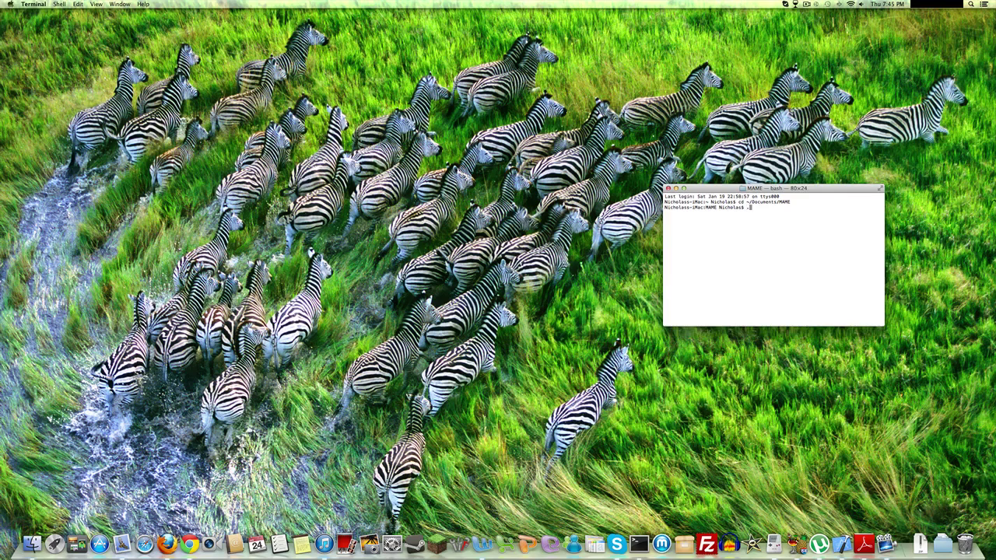
{"action": "type", "text": "/mame64"}
{"action": "key", "text": "Return"}
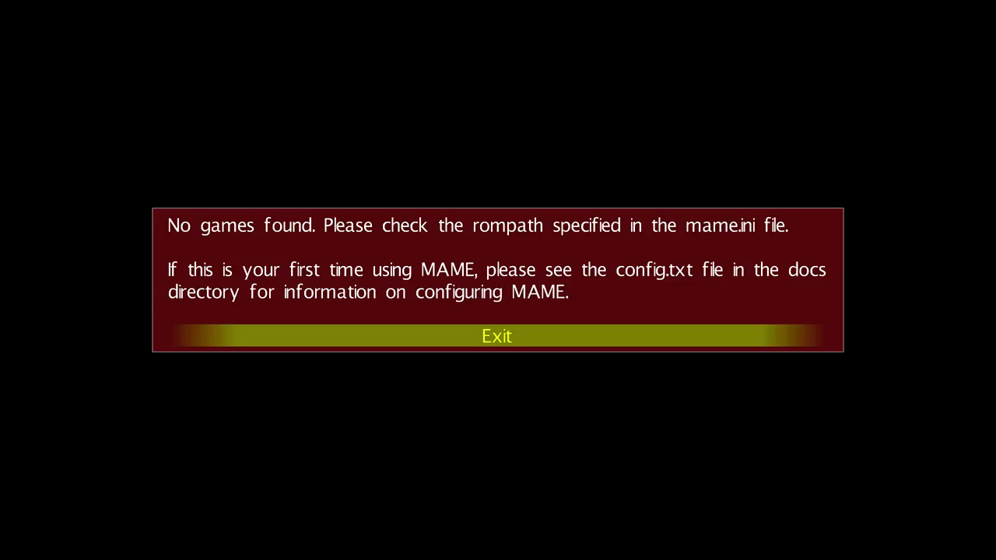
{"action": "key", "text": "Return"}
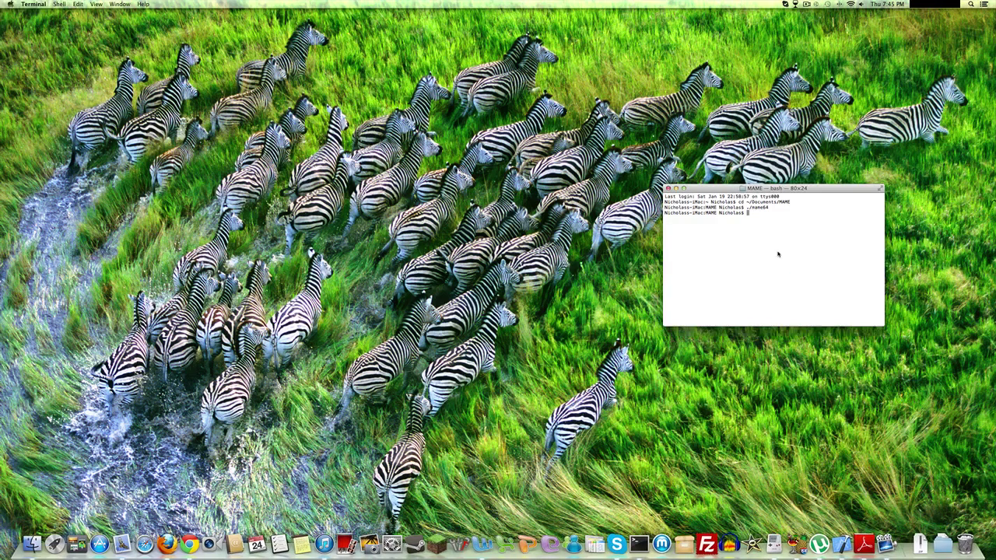
{"action": "key", "text": "super+q"}
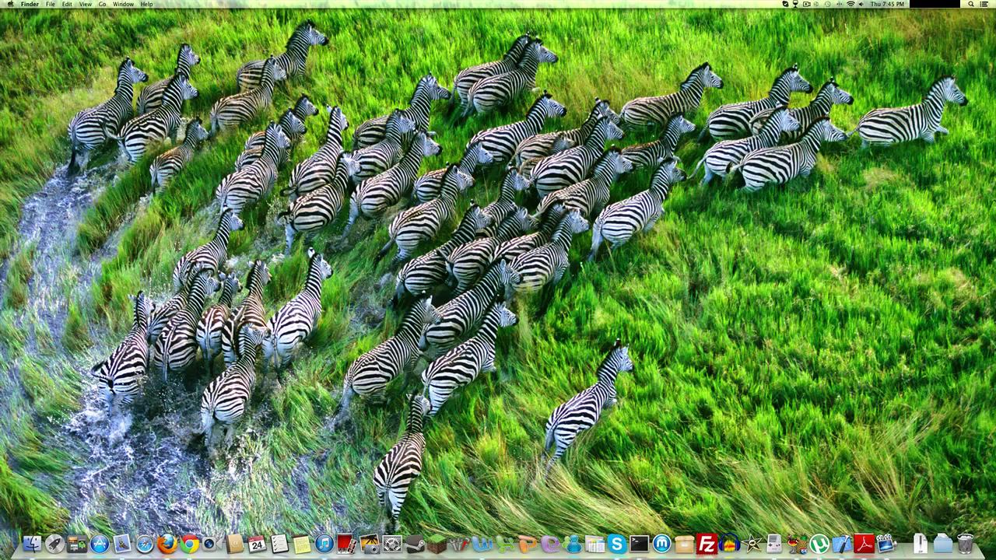
Open the roms folder inside the SDLMAME folder in Documents in a new Finder window.
{"action": "left_click", "coordinate": [31, 543]}
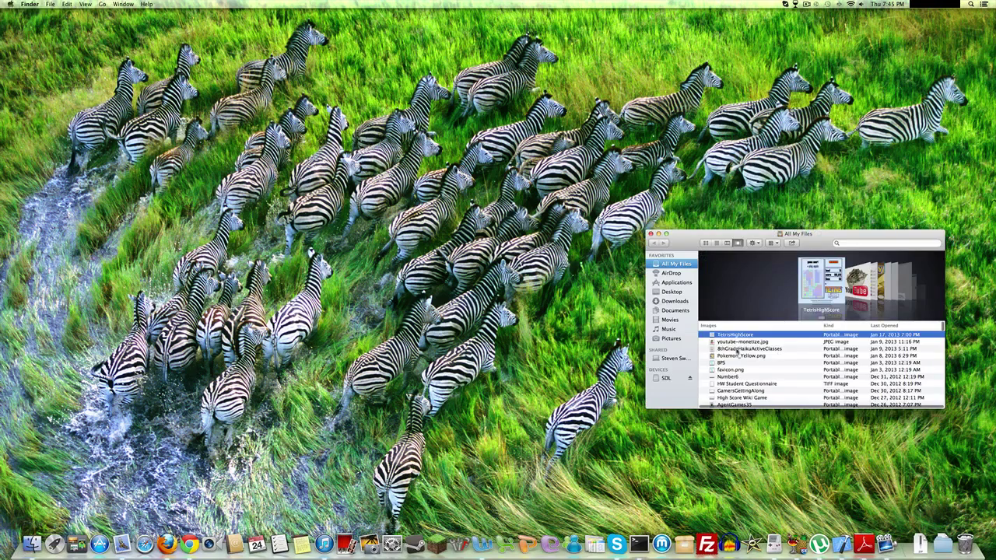
{"action": "left_click", "coordinate": [675, 311]}
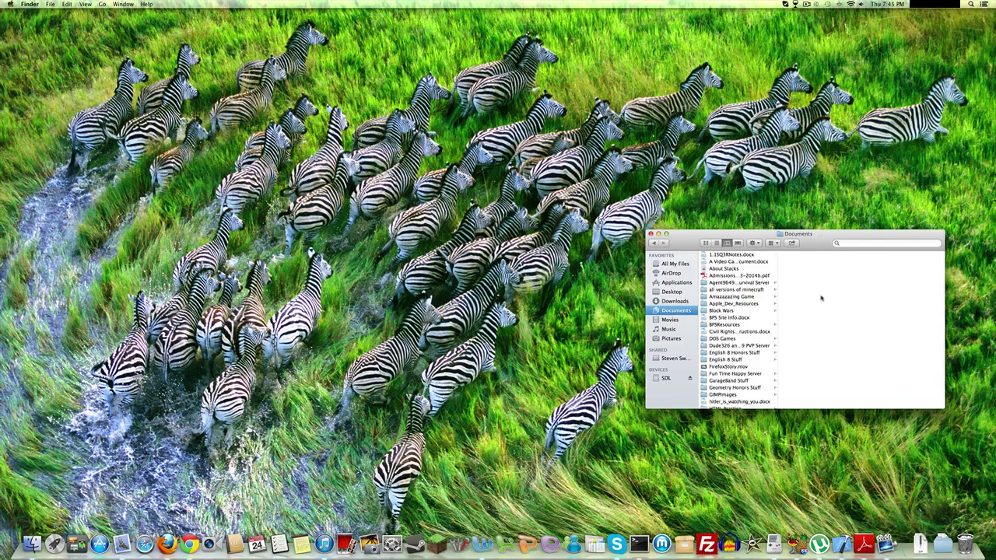
{"action": "left_click", "coordinate": [765, 333]}
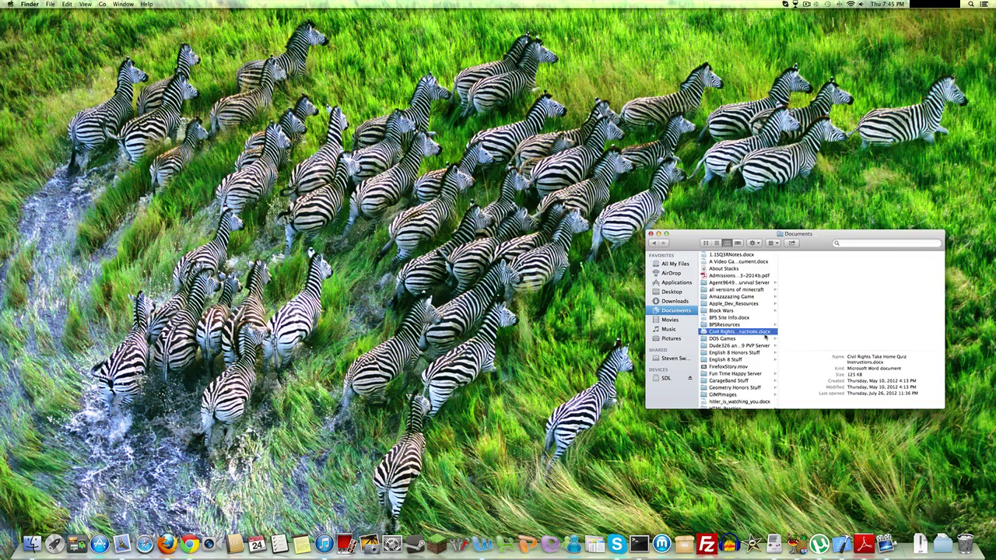
{"action": "scroll", "coordinate": [753, 350], "scroll_direction": "down", "scroll_amount": 10}
{"action": "scroll", "coordinate": [753, 350], "scroll_direction": "up", "scroll_amount": 5}
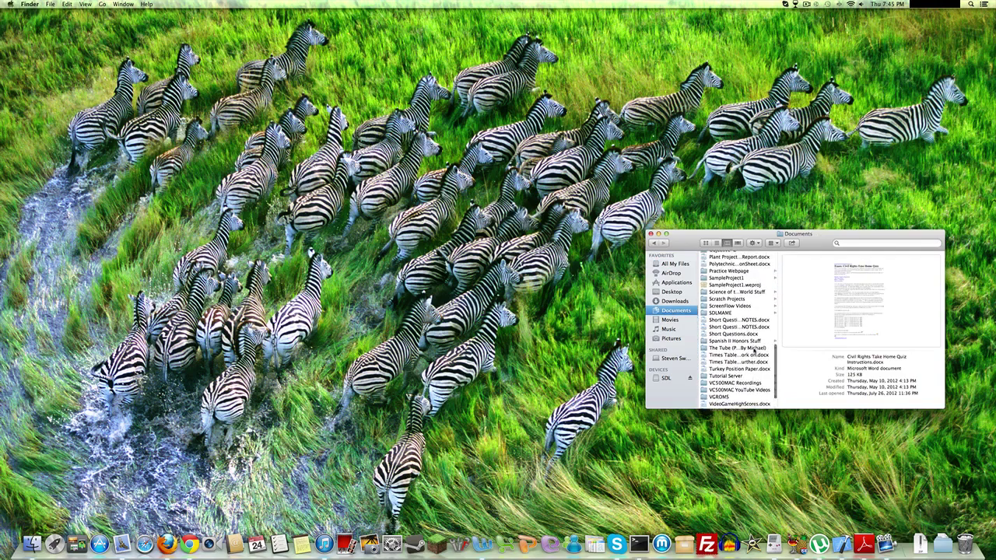
{"action": "scroll", "coordinate": [753, 338], "scroll_direction": "up", "scroll_amount": 2}
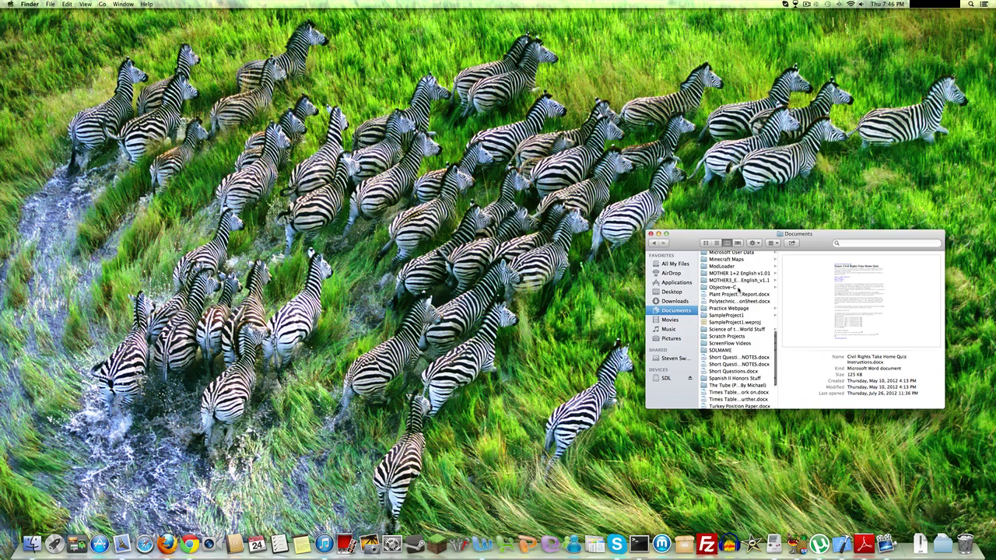
{"action": "left_click", "coordinate": [738, 287]}
{"action": "scroll", "coordinate": [738, 289], "scroll_direction": "up", "scroll_amount": 4}
{"action": "scroll", "coordinate": [739, 289], "scroll_direction": "up", "scroll_amount": 4}
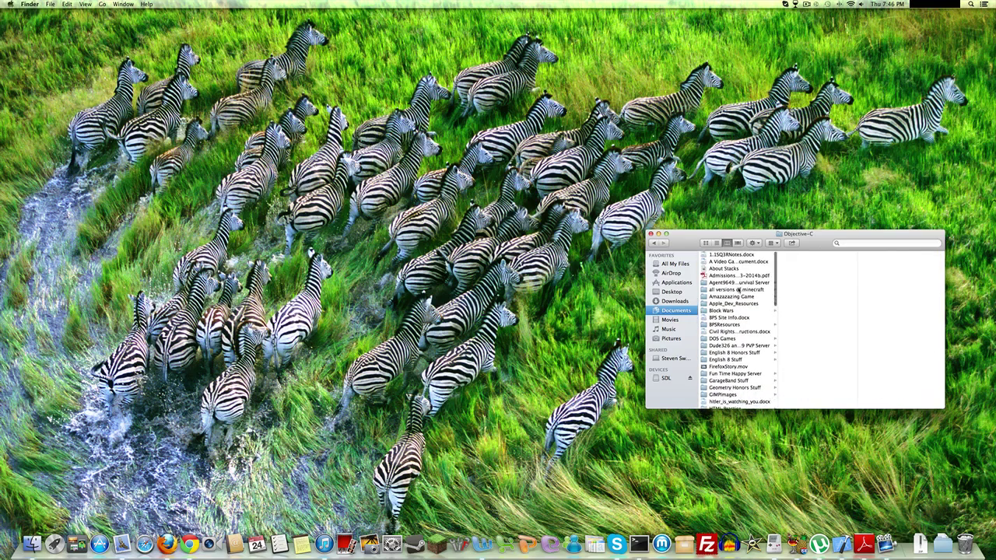
{"action": "scroll", "coordinate": [728, 352], "scroll_direction": "down", "scroll_amount": 10}
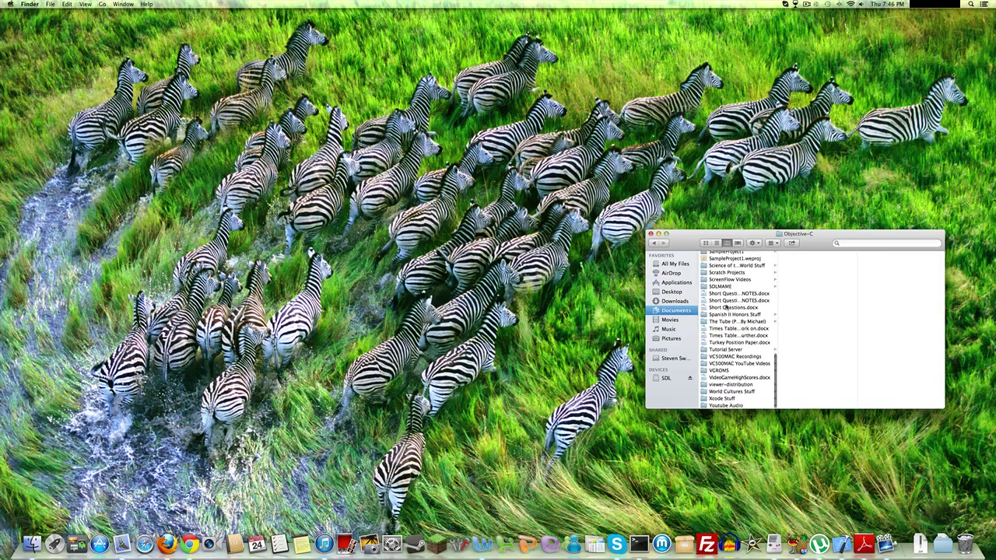
{"action": "left_click", "coordinate": [725, 293]}
{"action": "left_click", "coordinate": [729, 287]}
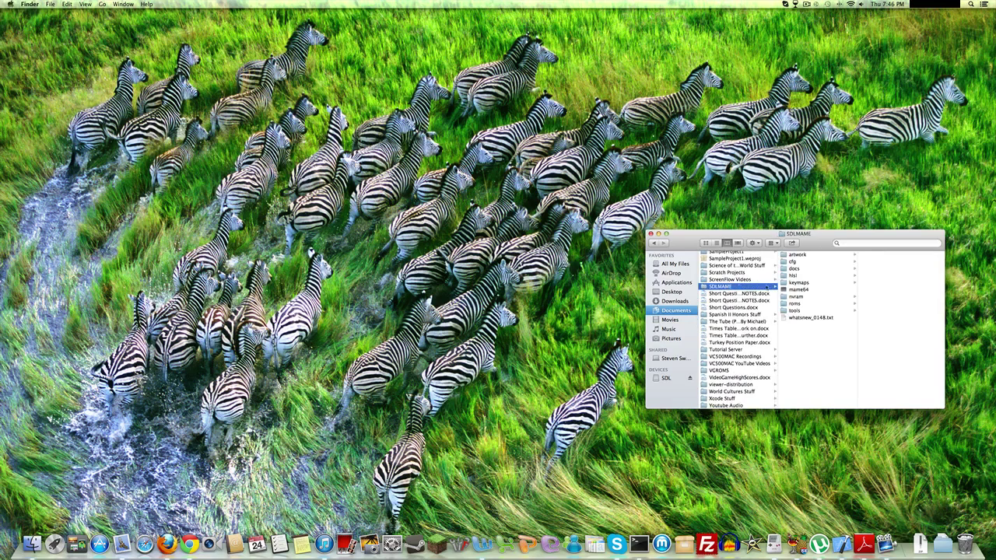
{"action": "left_click", "coordinate": [801, 304]}
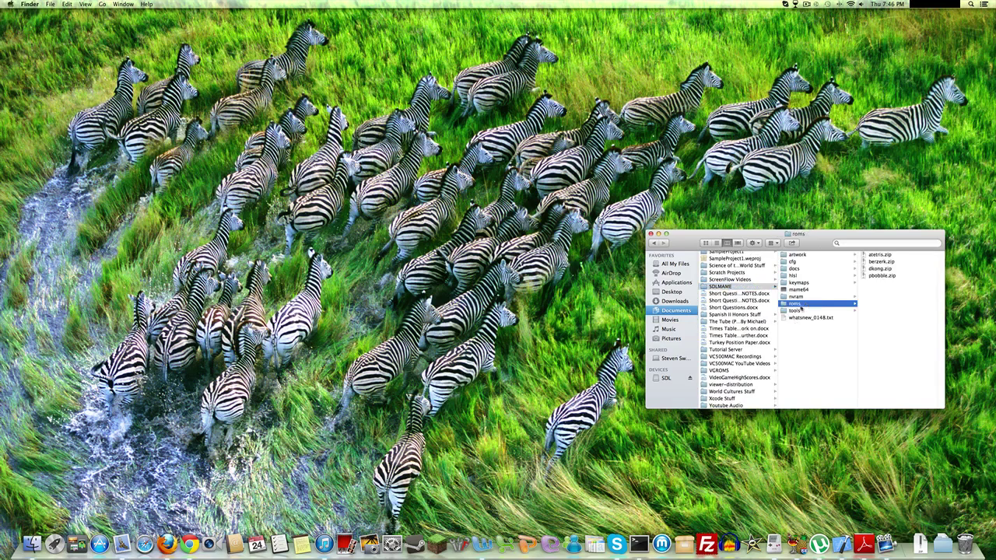
Duplicate dkong.zip in the SDLMAME roms folder, and move that Finder window aside.
{"action": "right_click", "coordinate": [880, 269]}
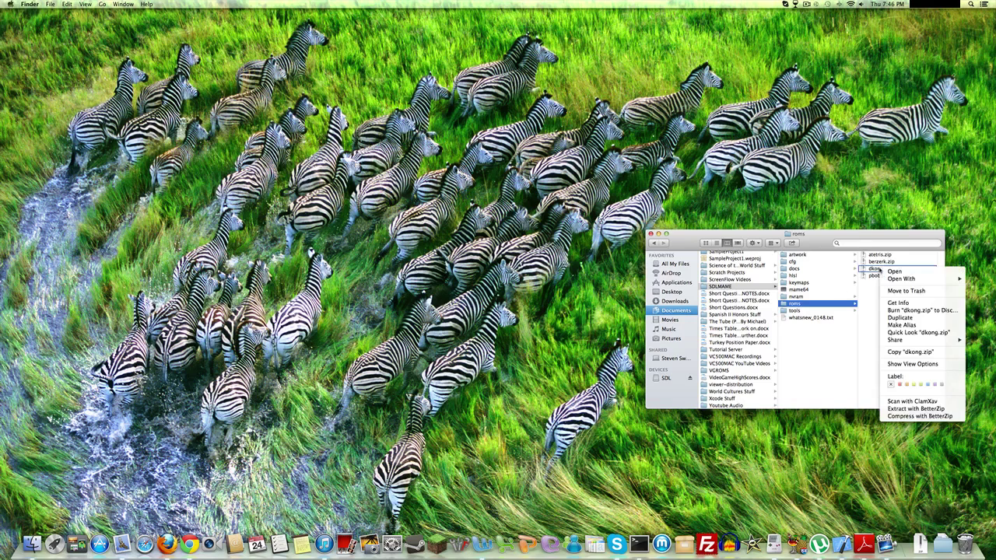
{"action": "left_click", "coordinate": [894, 319]}
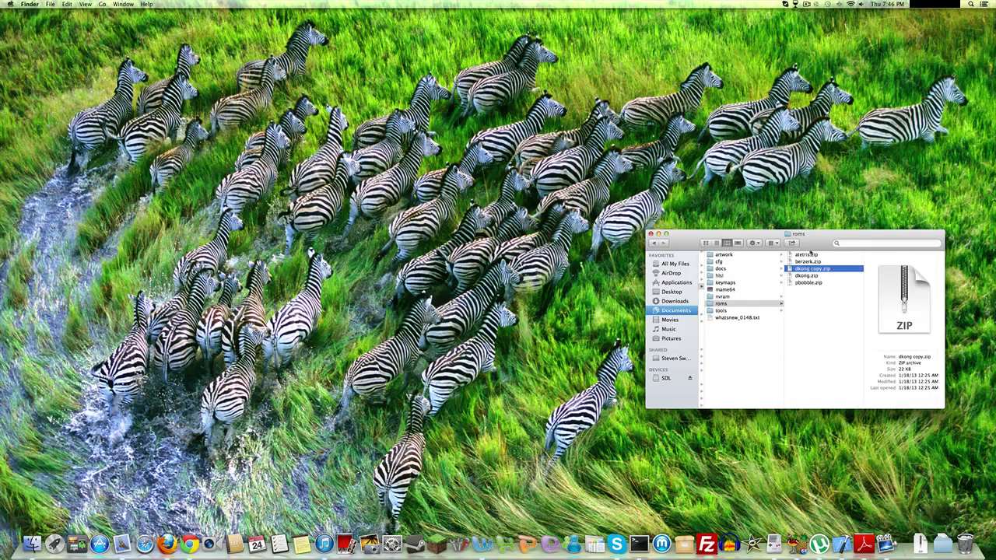
{"action": "left_click_drag", "start_coordinate": [809, 242], "coordinate": [182, 225]}
Open a second Finder window and show the contents of the MAME folder in Documents.
{"action": "key", "text": "super+n"}
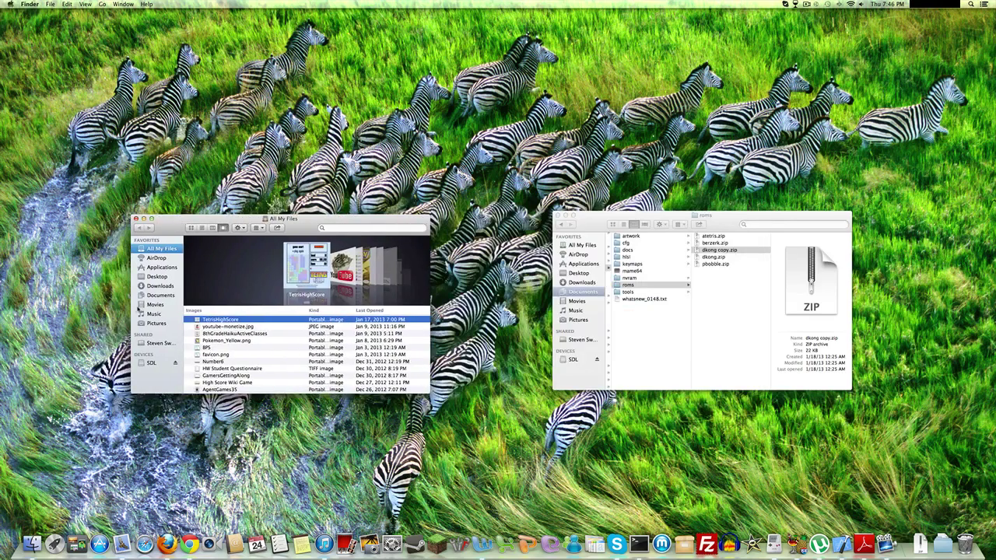
{"action": "left_click", "coordinate": [145, 295]}
{"action": "scroll", "coordinate": [215, 326], "scroll_direction": "down", "scroll_amount": 5}
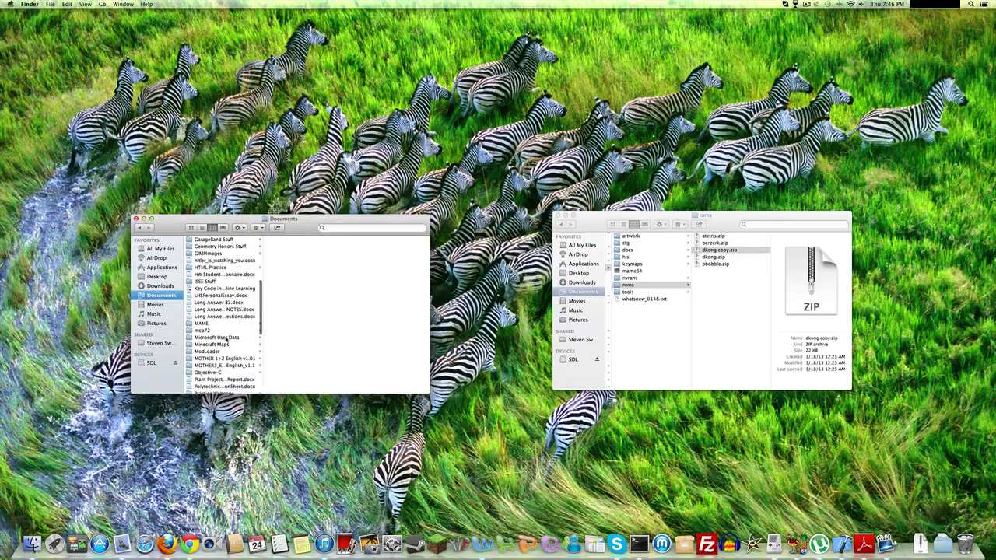
{"action": "left_click", "coordinate": [215, 325]}
Create a new folder named roms inside the MAME folder.
{"action": "right_click", "coordinate": [308, 310]}
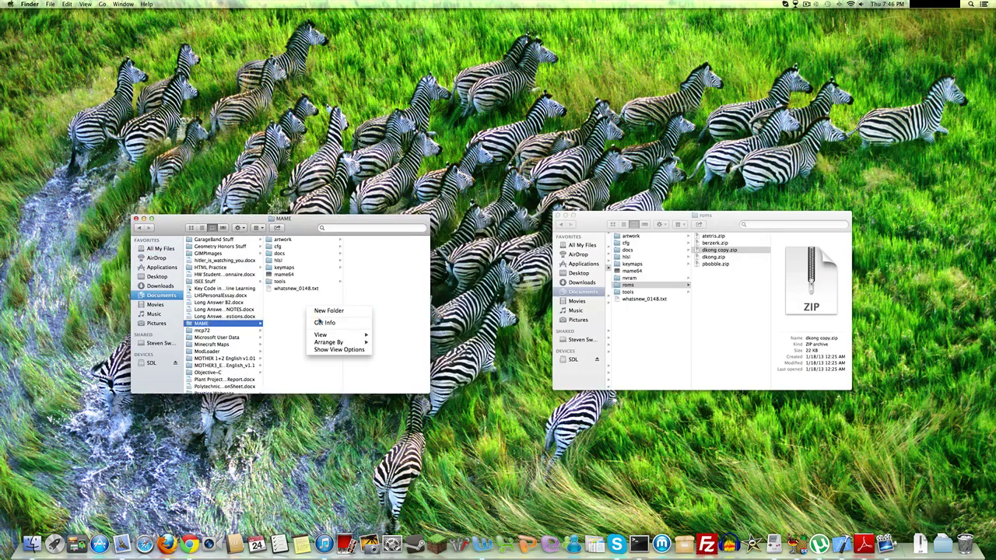
{"action": "left_click", "coordinate": [328, 311]}
{"action": "type", "text": "ros"}
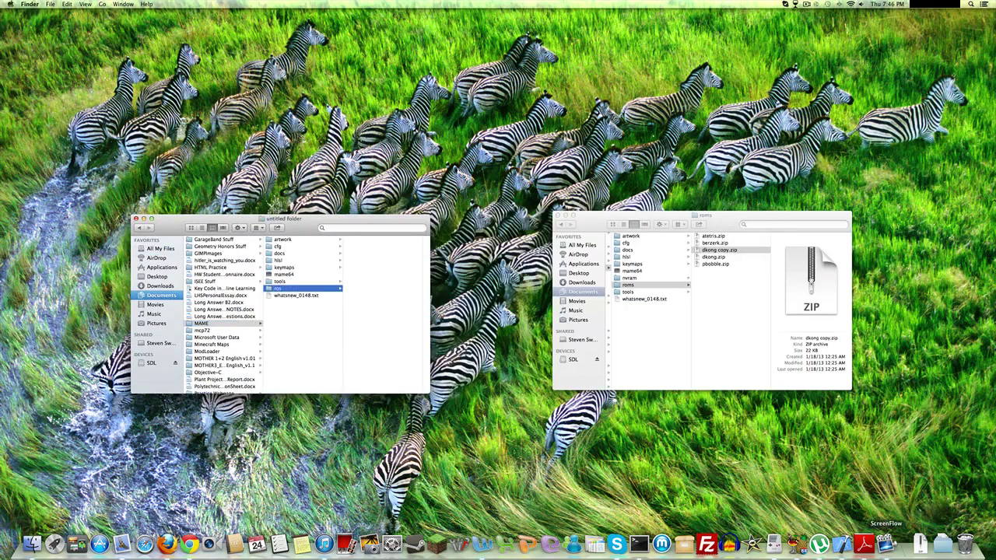
{"action": "key", "text": "Return"}
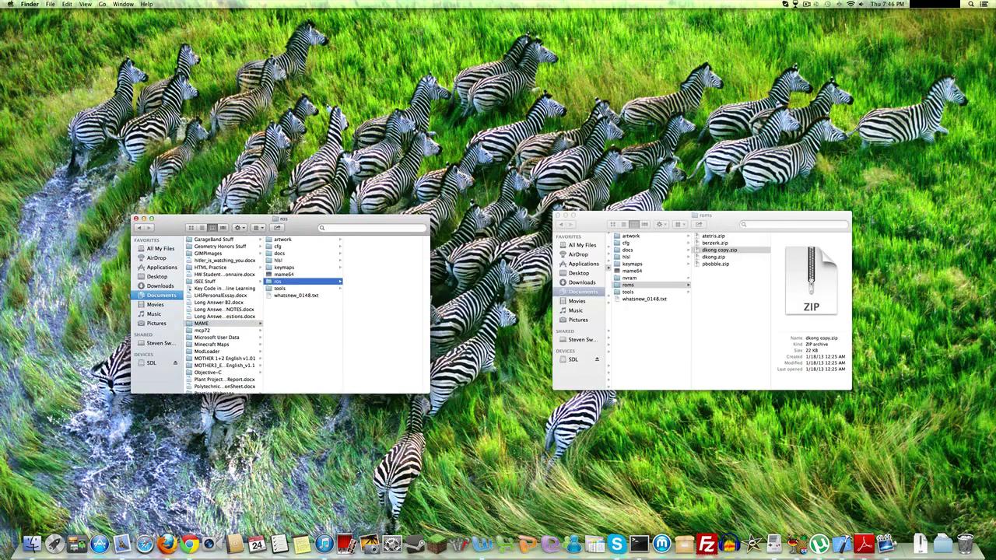
{"action": "key", "text": "Return"}
{"action": "type", "text": "roms"}
{"action": "key", "text": "Return"}
{"action": "left_click", "coordinate": [303, 336]}
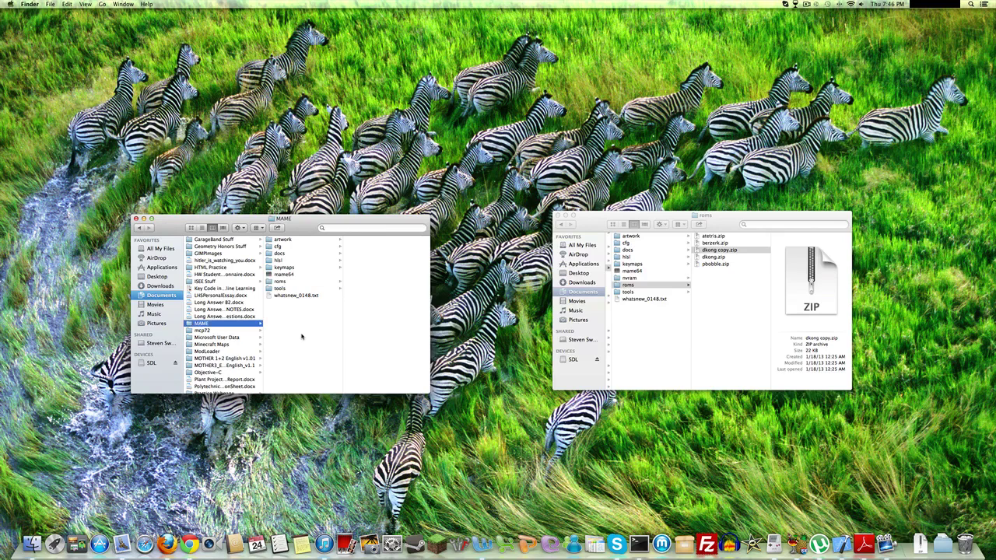
Move dkong copy.zip into the MAME folder's roms folder, rename it dkong.zip, and close both Finder windows.
{"action": "left_click", "coordinate": [298, 281]}
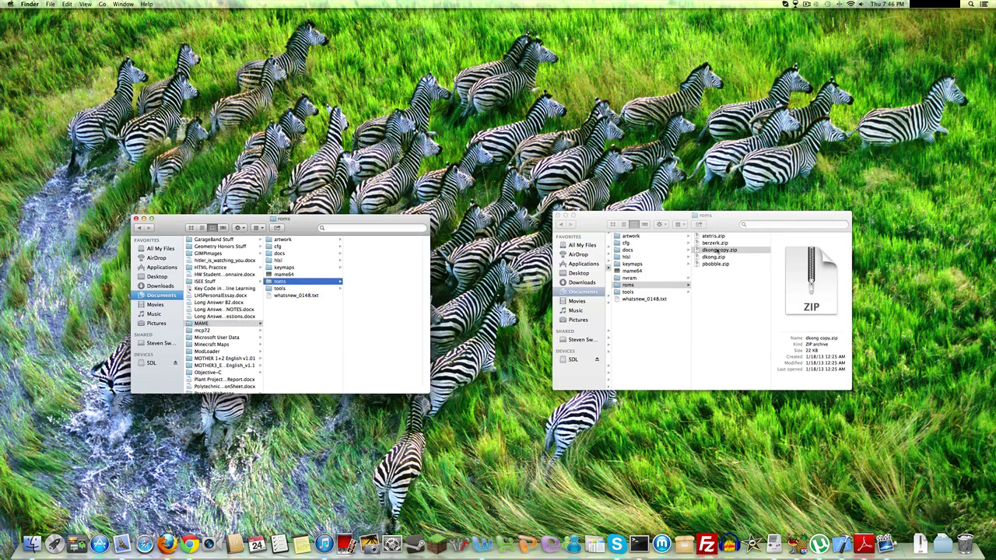
{"action": "left_click_drag", "start_coordinate": [708, 250], "coordinate": [380, 284]}
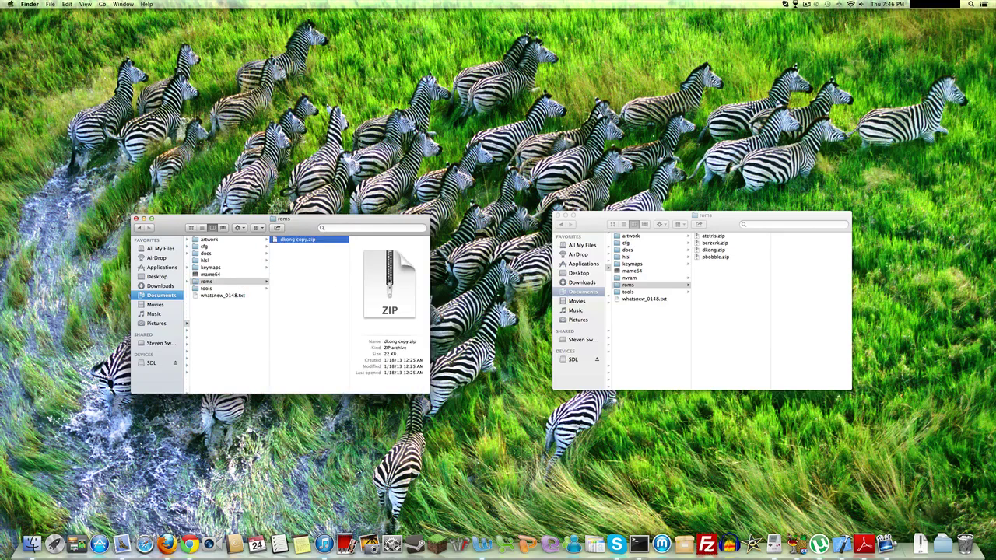
{"action": "key", "text": "Return"}
{"action": "key", "text": "Right"}
{"action": "key", "text": "BackSpace"}
{"action": "key", "text": "BackSpace"}
{"action": "key", "text": "BackSpace"}
{"action": "key", "text": "BackSpace"}
{"action": "key", "text": "BackSpace"}
{"action": "key", "text": "Return"}
{"action": "key", "text": "super+w"}
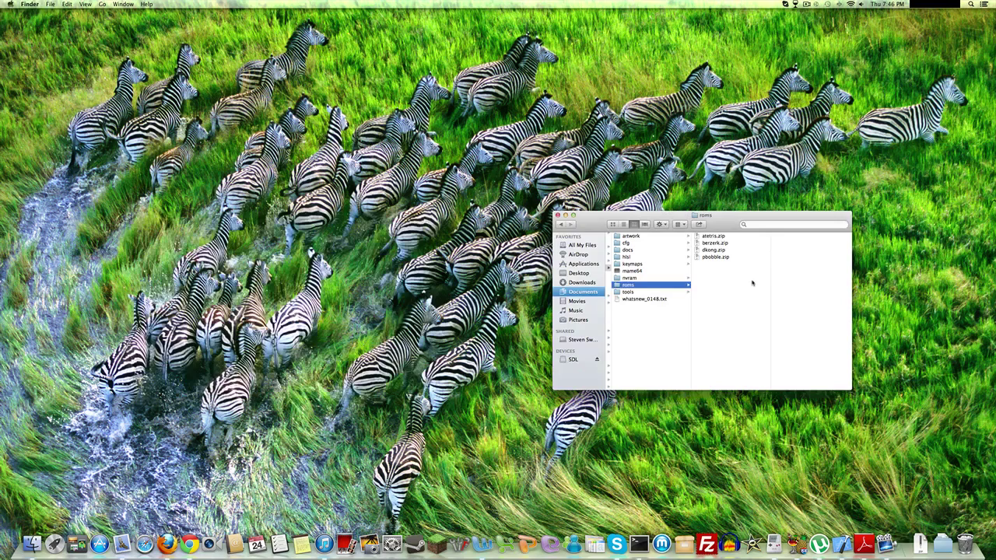
{"action": "key", "text": "super+w"}
Launch Terminal, run cd ~/Documents/MAME, and start the emulator with ./mame64.
{"action": "left_click", "coordinate": [638, 545]}
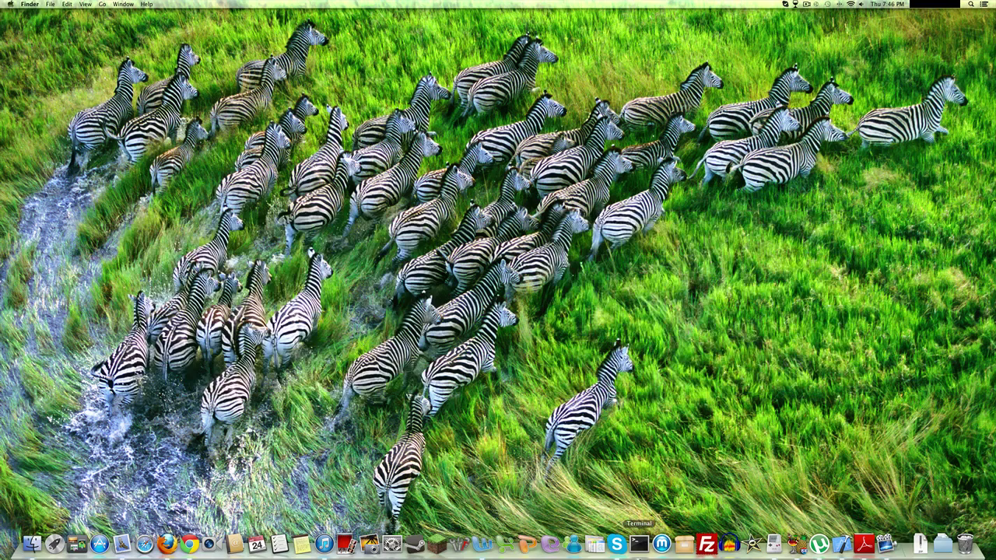
{"action": "type", "text": "cd "}
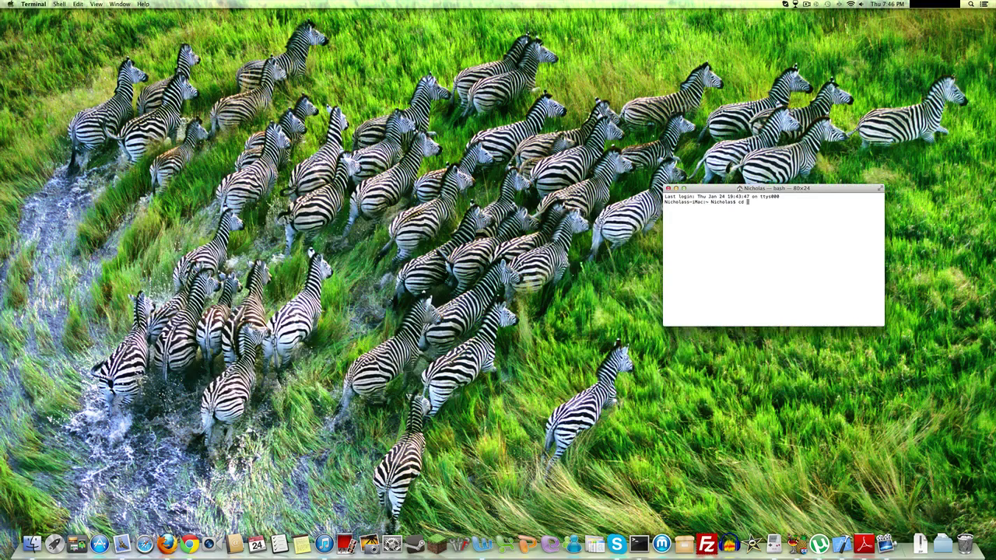
{"action": "type", "text": "~/Documents/MAME"}
{"action": "key", "text": "Return"}
{"action": "type", "text": "./"}
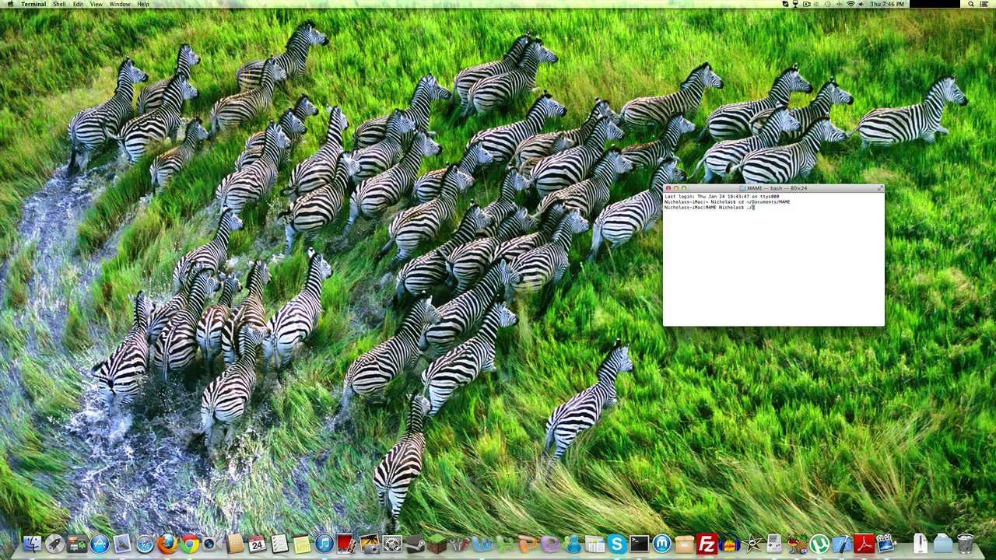
{"action": "type", "text": "mame64"}
{"action": "key", "text": "Return"}
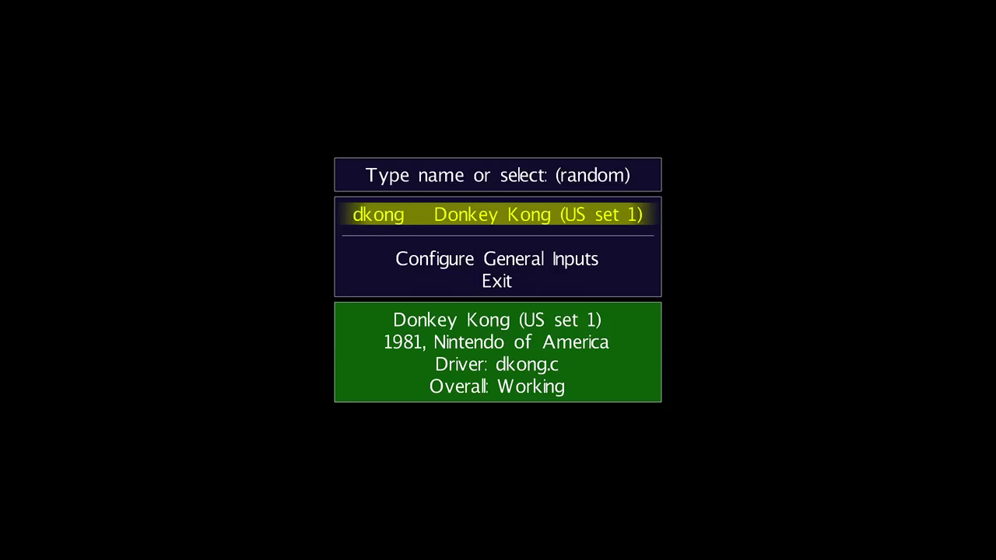
Start Donkey Kong (US set 1) from the MAME game list and accept the copyright notice with OK.
{"action": "key", "text": "Up"}
{"action": "key", "text": "Down"}
{"action": "key", "text": "Down"}
{"action": "key", "text": "Down"}
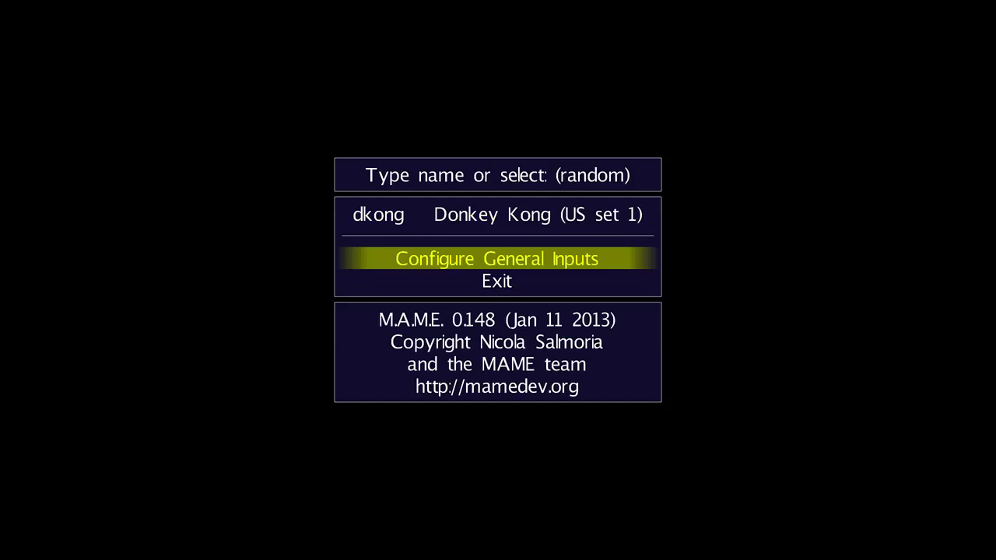
{"action": "key", "text": "Up"}
{"action": "key", "text": "Up"}
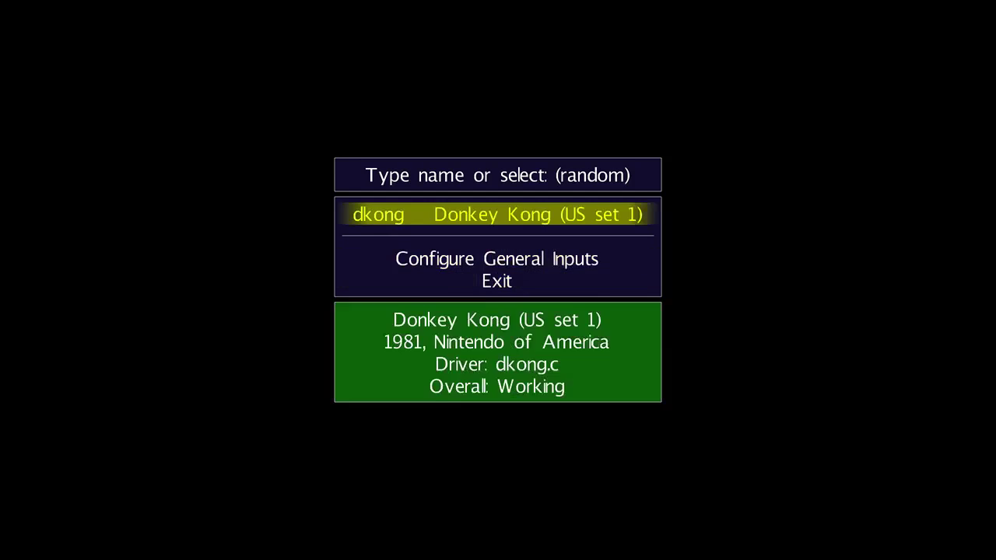
{"action": "key", "text": "Down"}
{"action": "key", "text": "Down"}
{"action": "key", "text": "Down"}
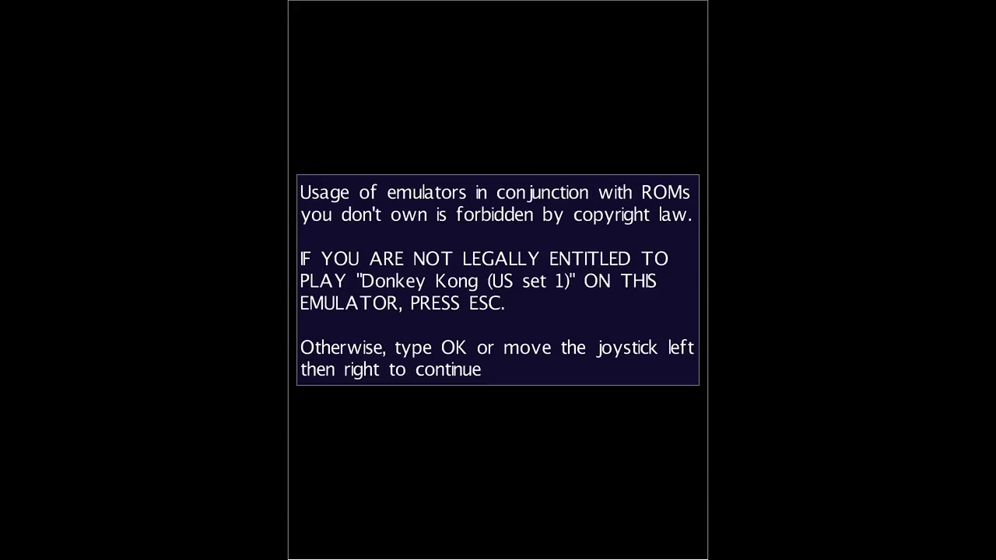
{"action": "key", "text": "o"}
{"action": "key", "text": "k"}
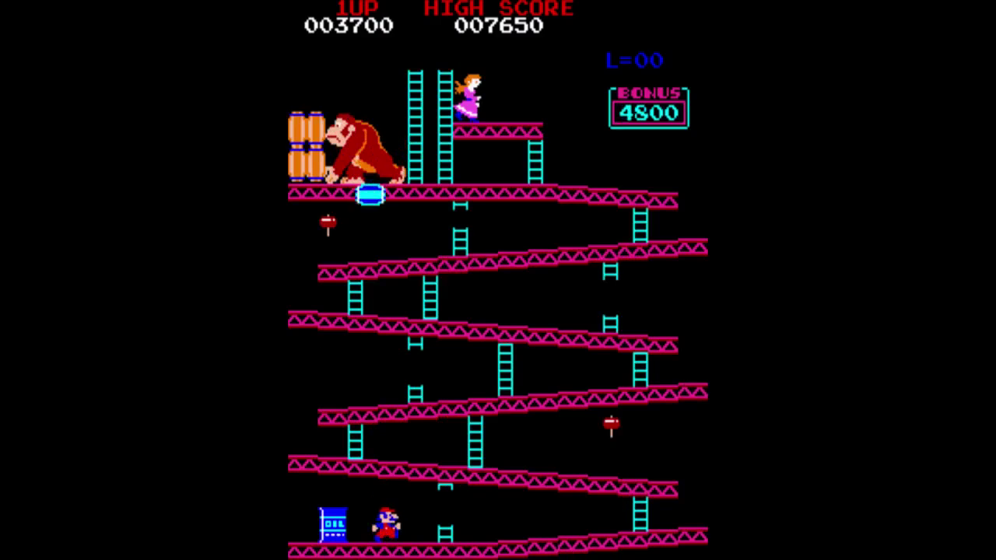
Open the emulator's in-game settings and display the input assignments for this game only.
{"action": "key", "text": "Tab"}
{"action": "key", "text": "Tab"}
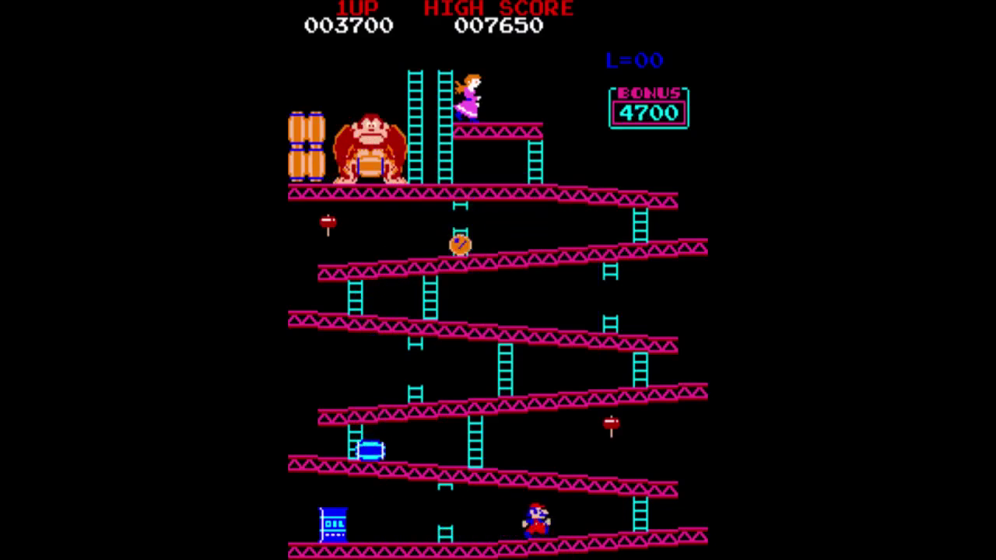
{"action": "key", "text": "Tab"}
{"action": "key", "text": "Down"}
{"action": "key", "text": "Down"}
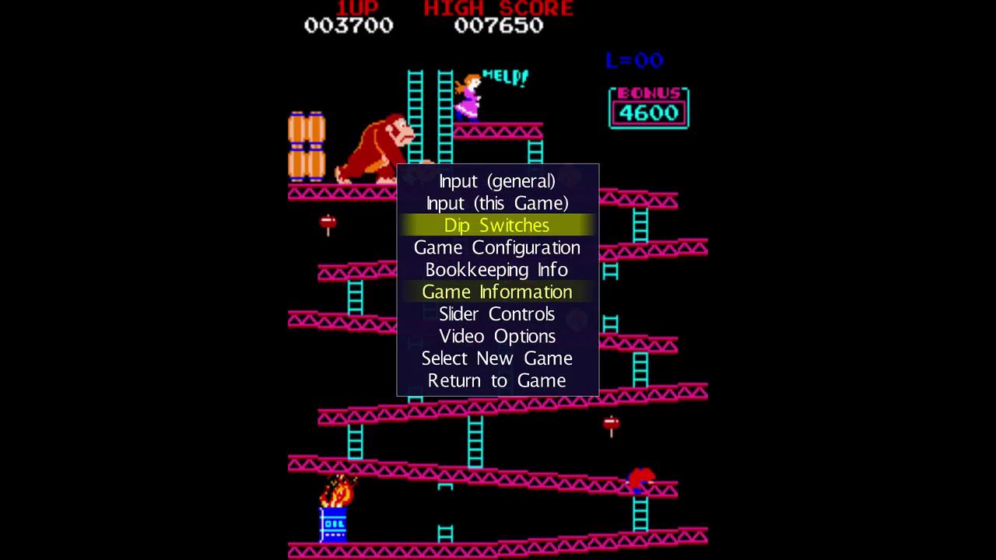
{"action": "key", "text": "Up"}
{"action": "key", "text": "Up"}
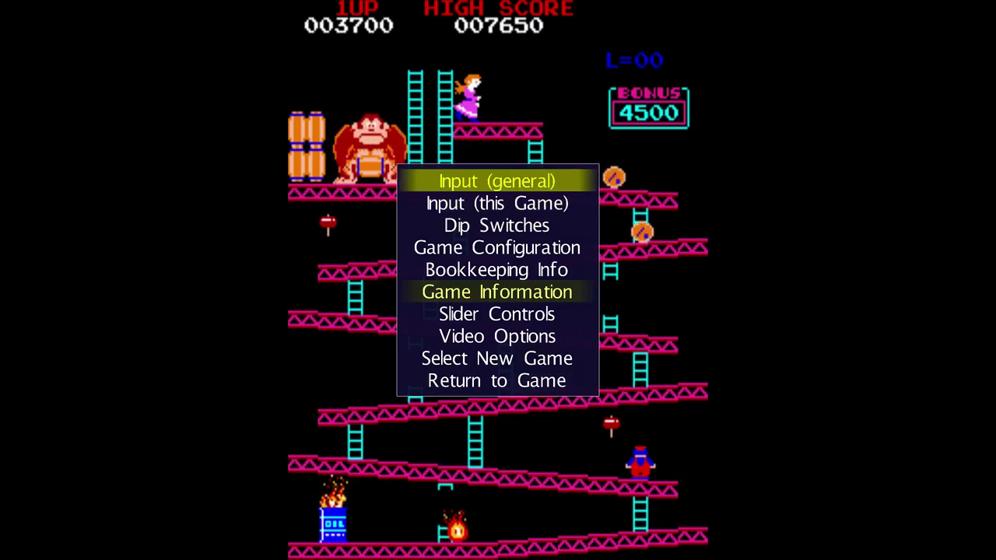
{"action": "key", "text": "Down"}
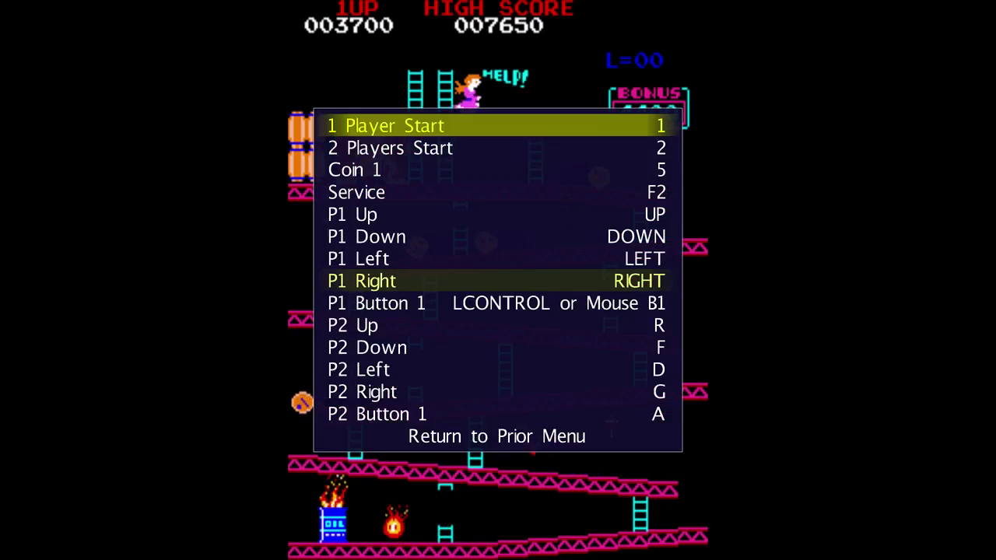
{"action": "key", "text": "Return"}
Reassign P1 Button 1 to the X key for this game.
{"action": "key", "text": "Down"}
{"action": "key", "text": "Down"}
{"action": "key", "text": "Down"}
{"action": "key", "text": "Down"}
{"action": "key", "text": "Down"}
{"action": "key", "text": "Down"}
{"action": "key", "text": "Down"}
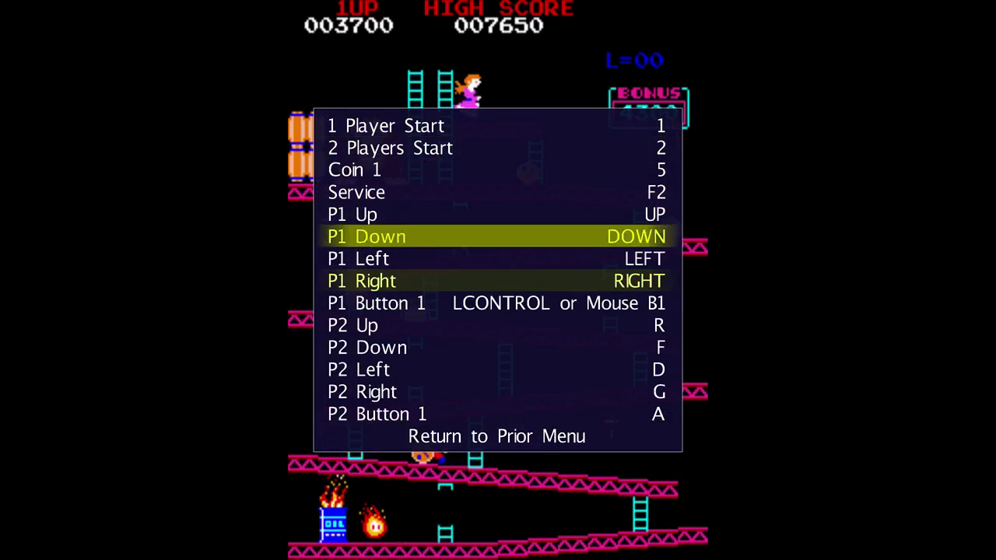
{"action": "key", "text": "Down"}
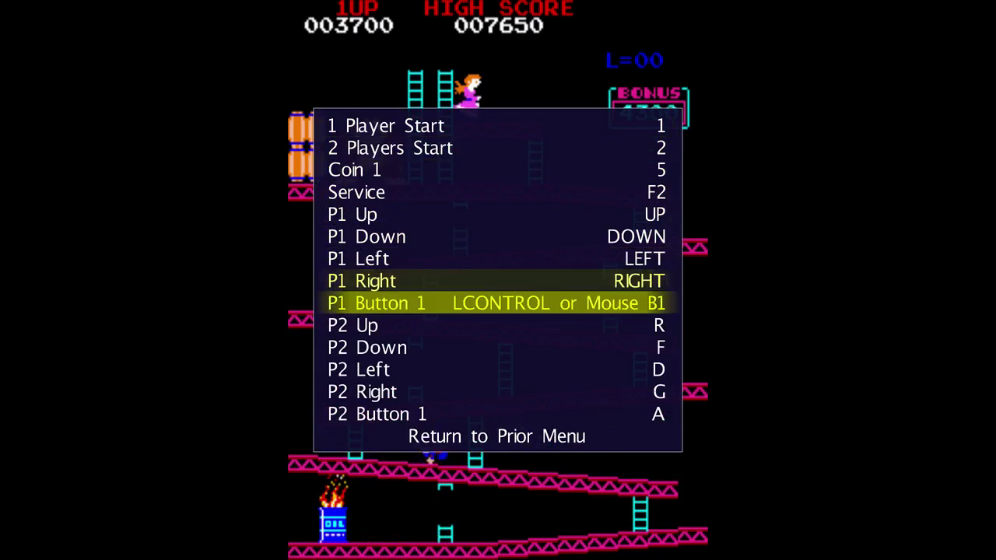
{"action": "key", "text": "Up"}
{"action": "key", "text": "Up"}
{"action": "key", "text": "Down"}
{"action": "key", "text": "Down"}
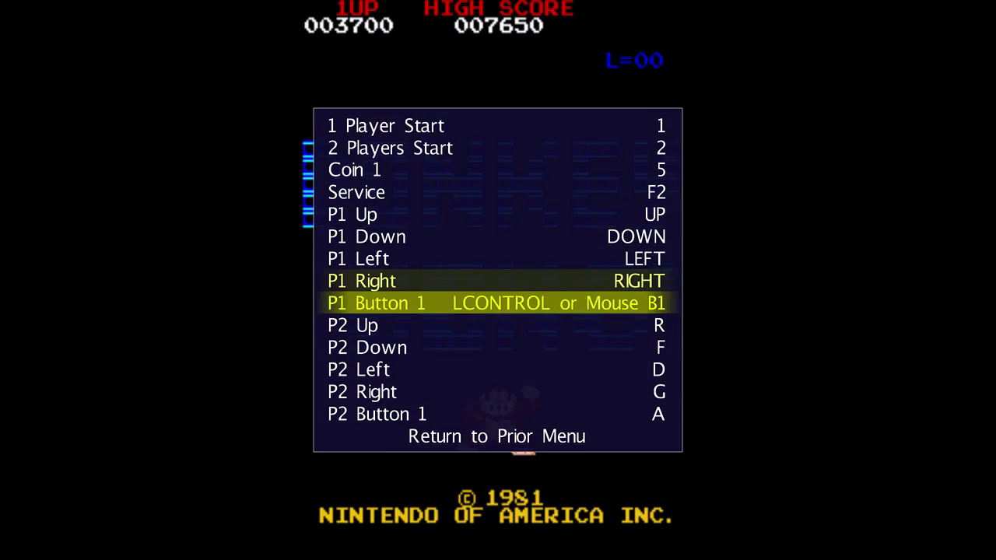
{"action": "key", "text": "Return"}
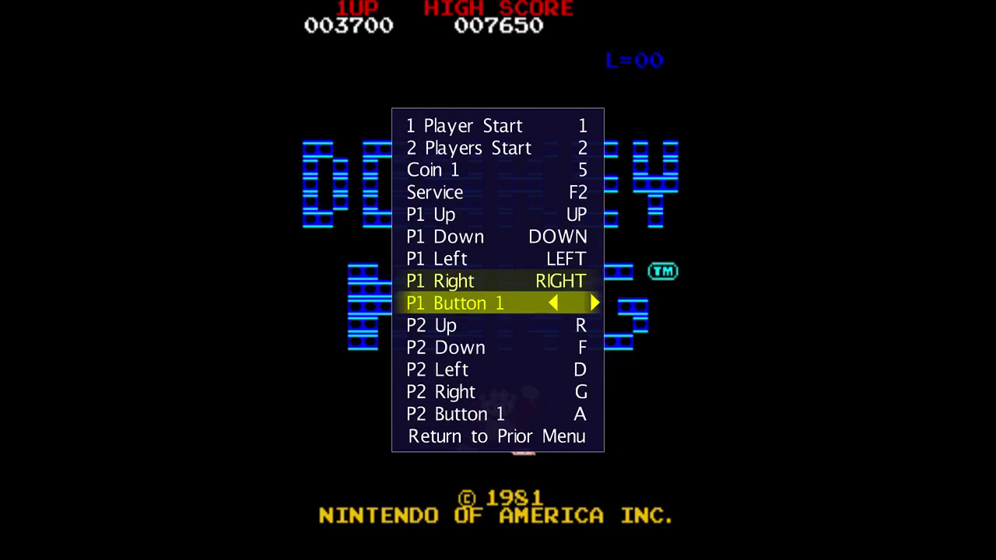
{"action": "key", "text": "x"}
Leave the input assignments, go back to the main settings list, and return to the game.
{"action": "key", "text": "Down"}
{"action": "key", "text": "Down"}
{"action": "key", "text": "Down"}
{"action": "key", "text": "Down"}
{"action": "key", "text": "Down"}
{"action": "key", "text": "Down"}
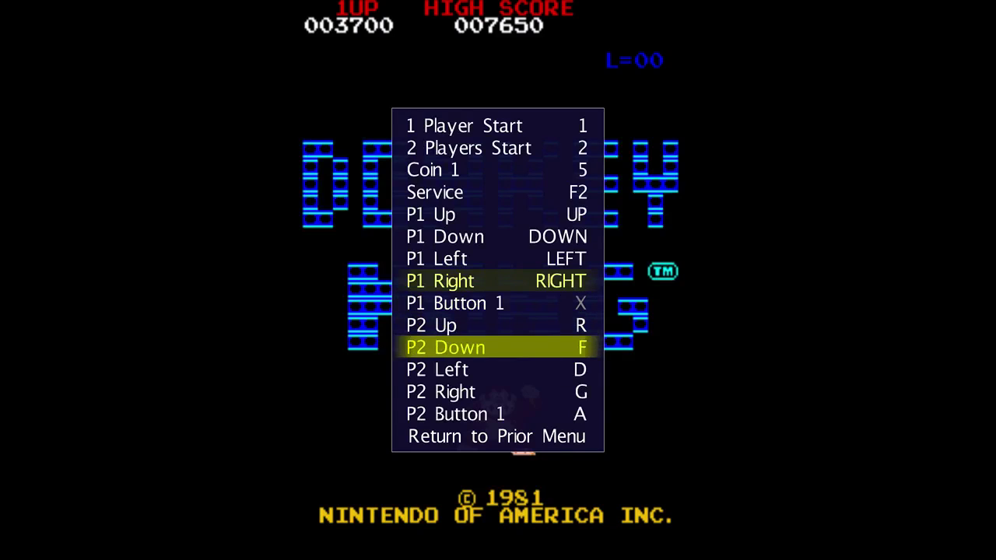
{"action": "key", "text": "Return"}
{"action": "key", "text": "Up"}
{"action": "key", "text": "Up"}
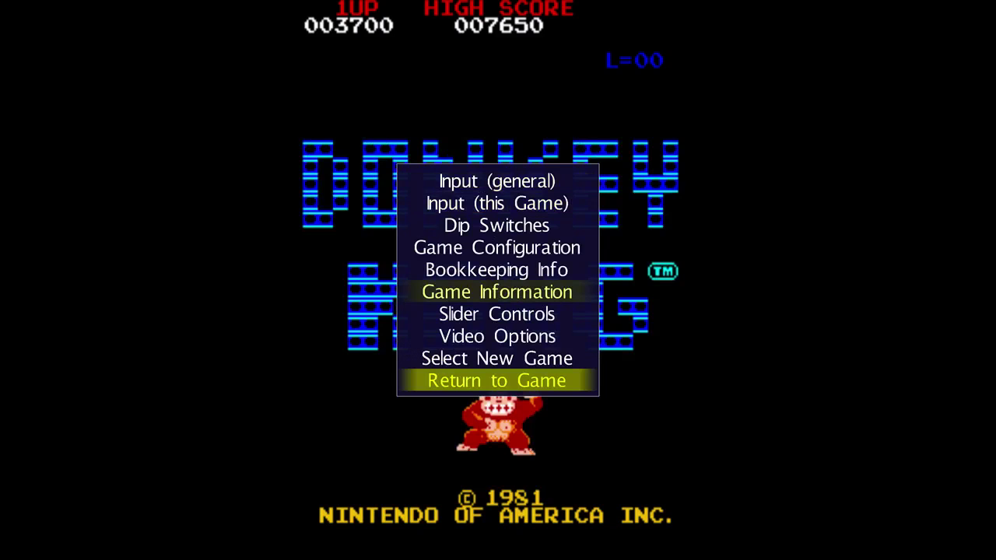
{"action": "key", "text": "Return"}
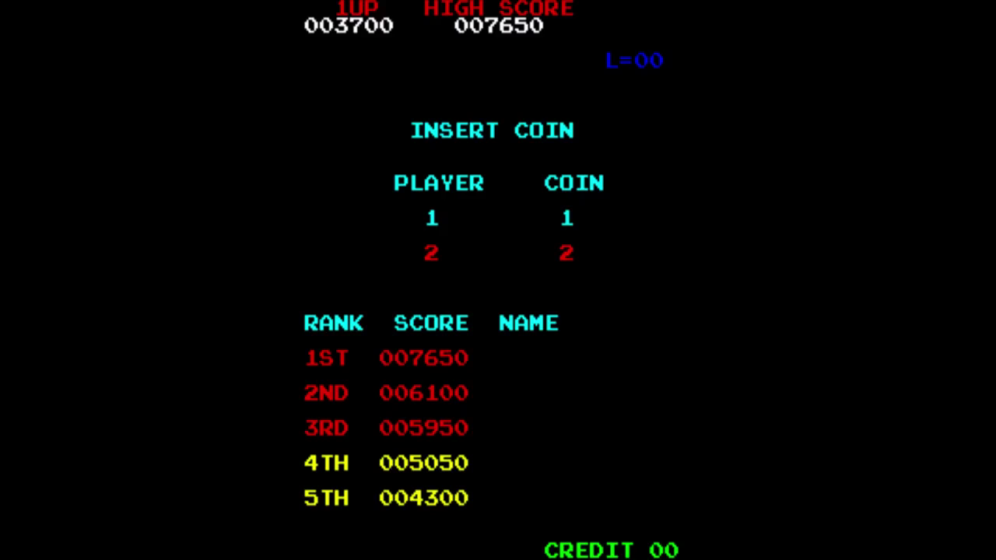
Insert six coins and start a one-player game of Donkey Kong.
{"action": "key", "text": "5"}
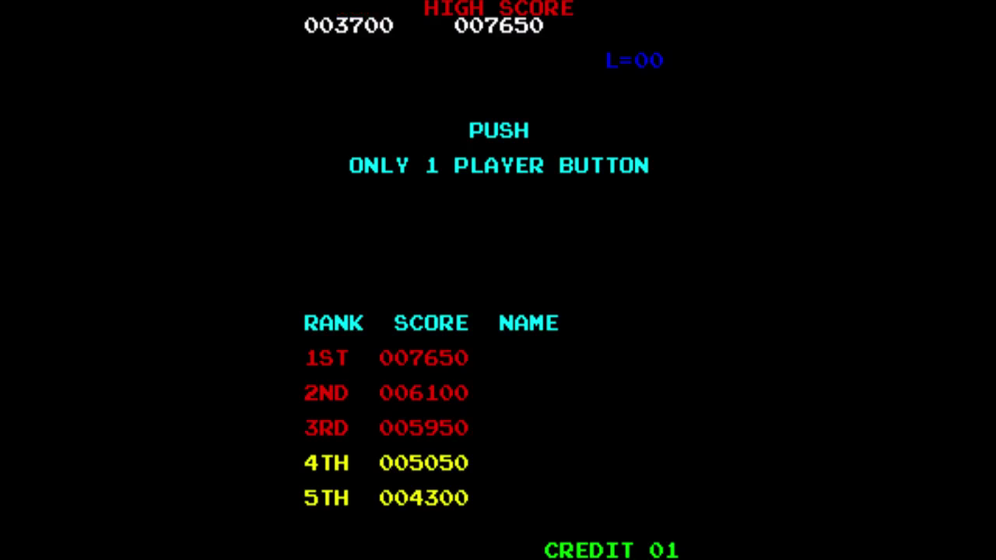
{"action": "key", "text": "5"}
{"action": "key", "text": "5"}
{"action": "key", "text": "5"}
{"action": "key", "text": "5"}
{"action": "key", "text": "5"}
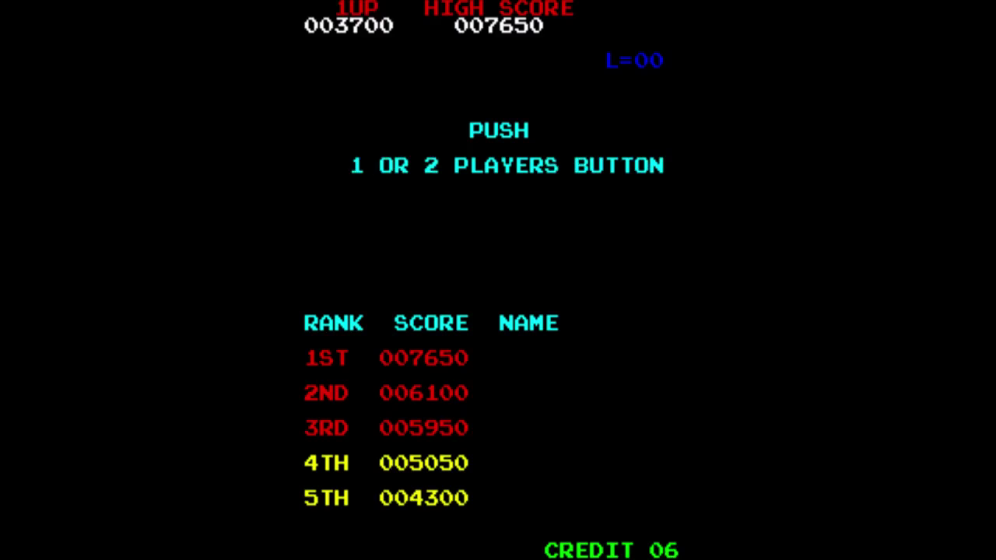
{"action": "key", "text": "1"}
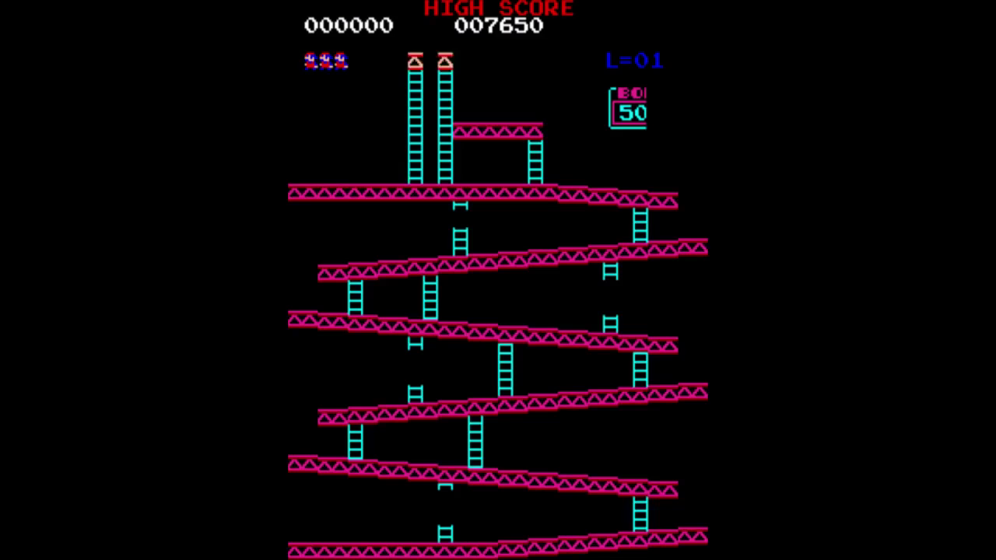
Walk Mario right along the lowest girder, climb to the second girder, and jump to grab the hammer.
{"action": "key", "text": "Right"}
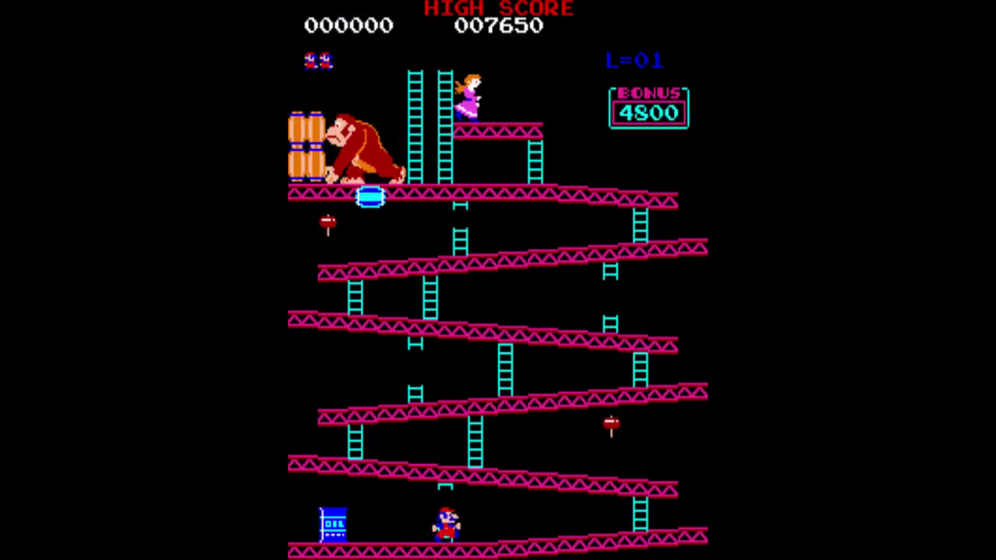
{"action": "key", "text": "Right"}
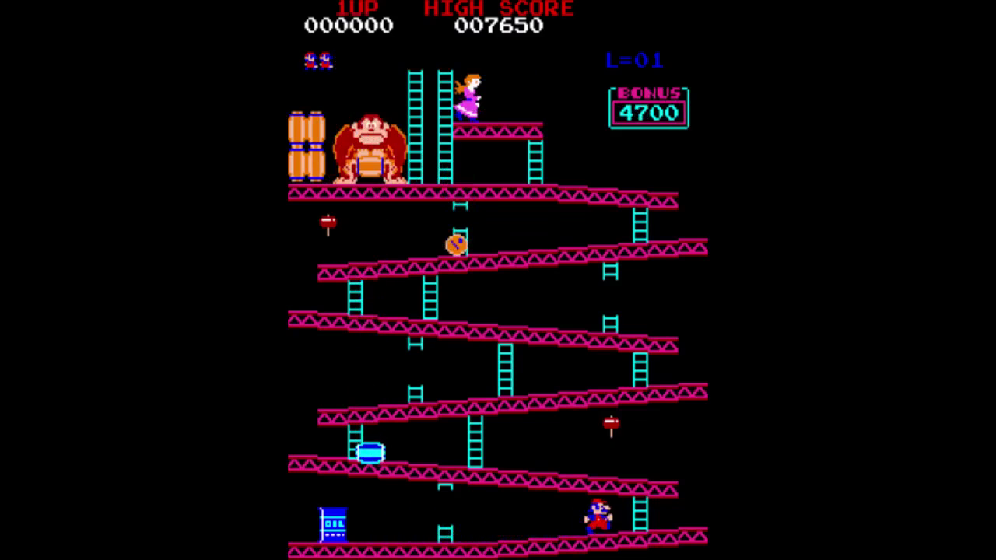
{"action": "key", "text": "Up"}
{"action": "key", "text": "Up"}
{"action": "key", "text": "Left"}
{"action": "key", "text": "space"}
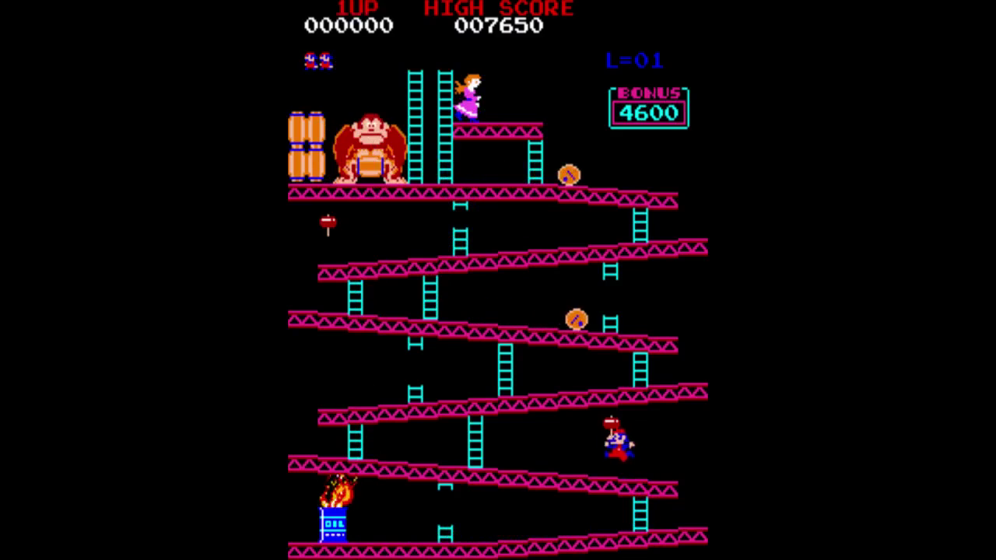
Run Mario left along the second girder with the hammer, then climb the far-left ladder to the third girder.
{"action": "key", "text": "Left"}
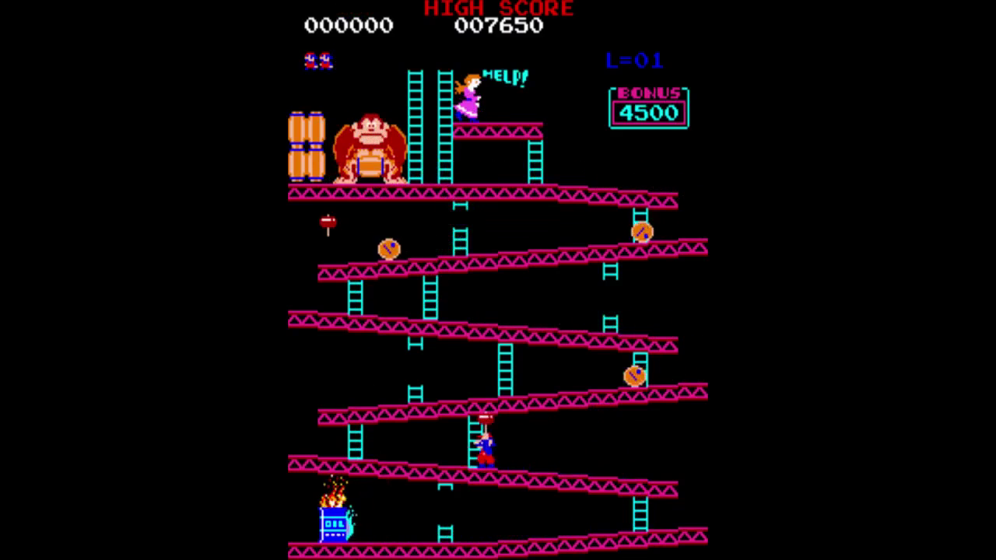
{"action": "key", "text": "Left"}
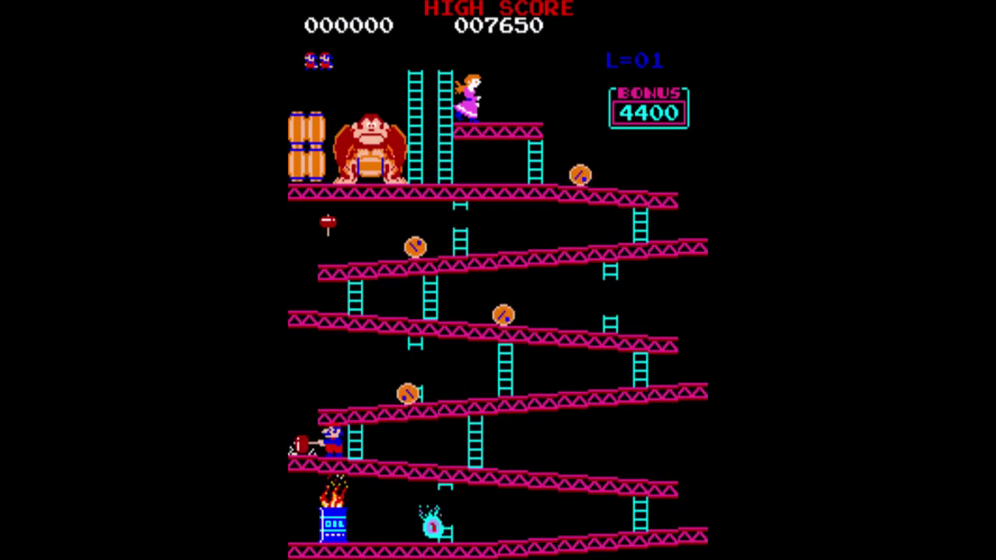
{"action": "key", "text": "Right"}
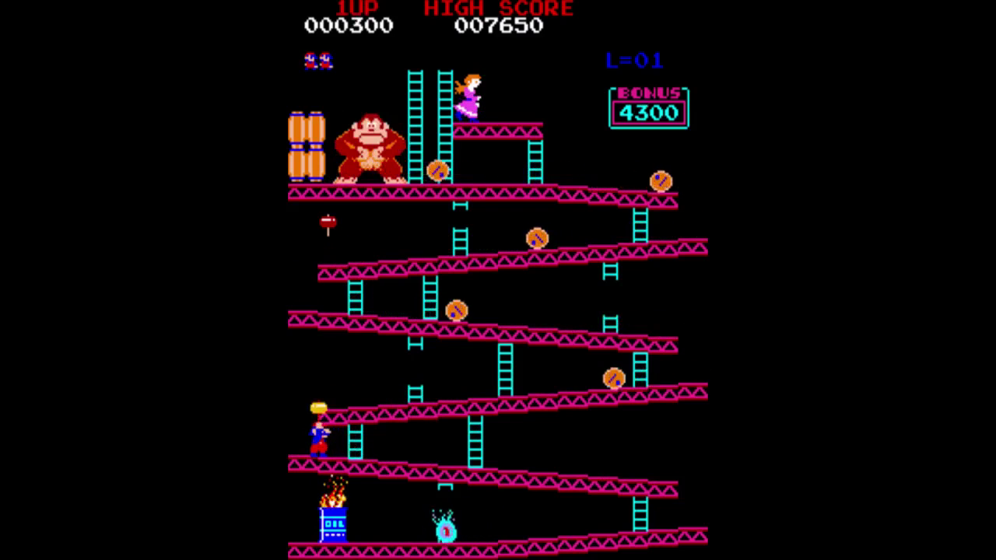
{"action": "key", "text": "Right"}
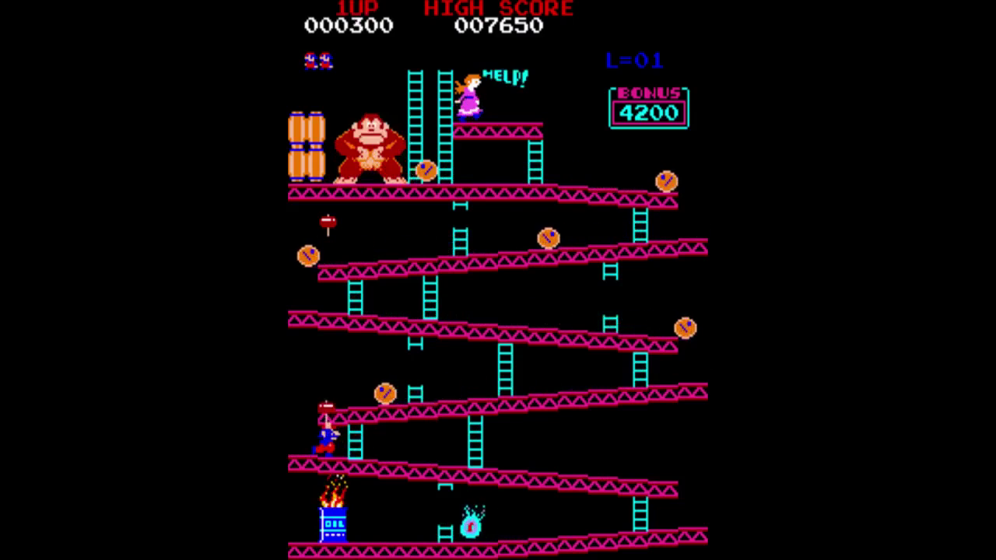
{"action": "key", "text": "Right"}
{"action": "key", "text": "Up"}
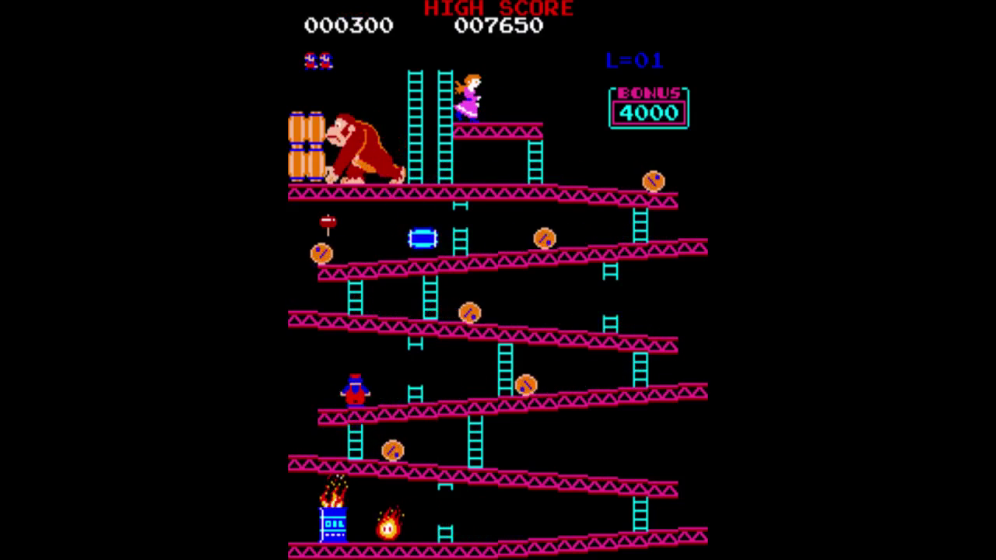
Run Mario right along the third girder, jumping over the oncoming barrels toward the far-right ladder.
{"action": "key", "text": "Right"}
{"action": "key", "text": "Right"}
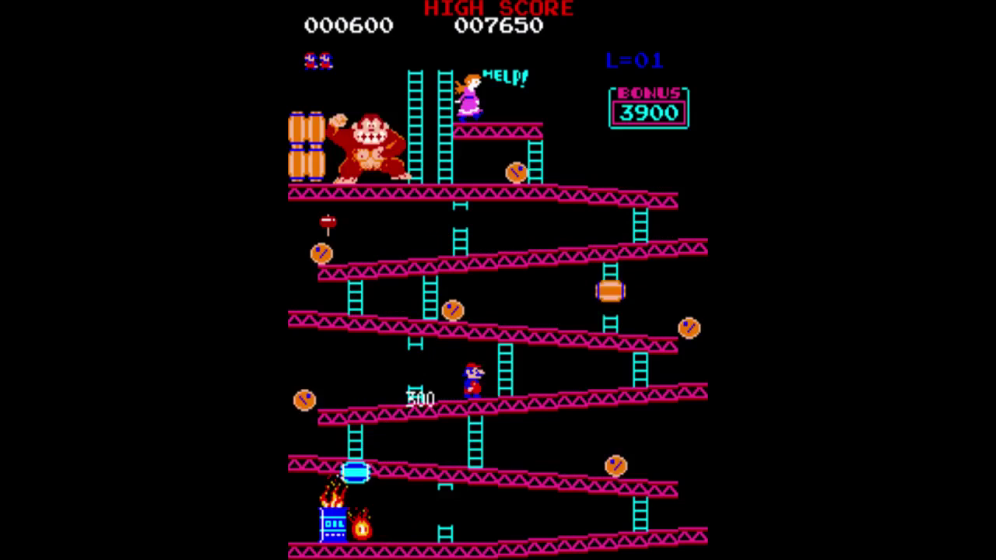
{"action": "key", "text": "Right"}
{"action": "key", "text": "space"}
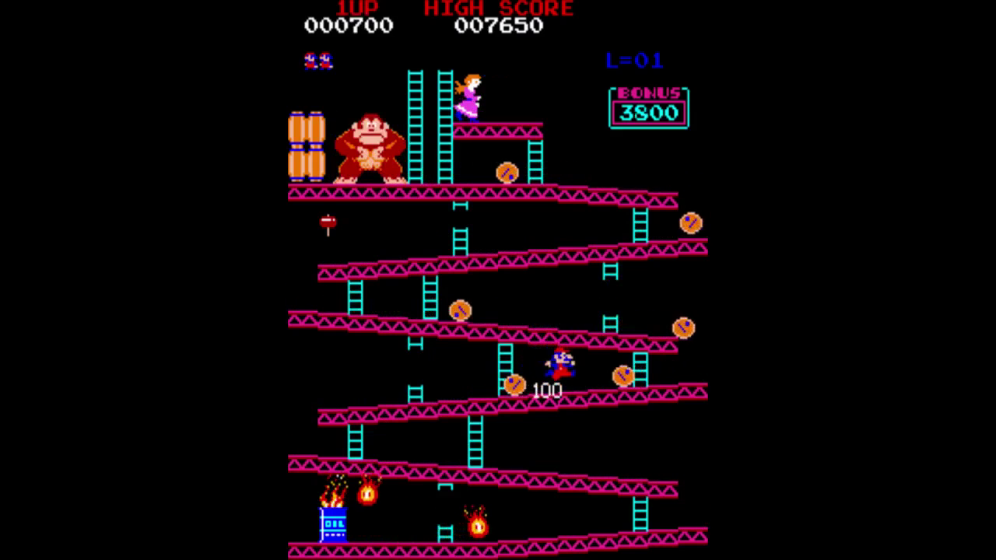
{"action": "key", "text": "space"}
{"action": "key", "text": "Right"}
{"action": "key", "text": "space"}
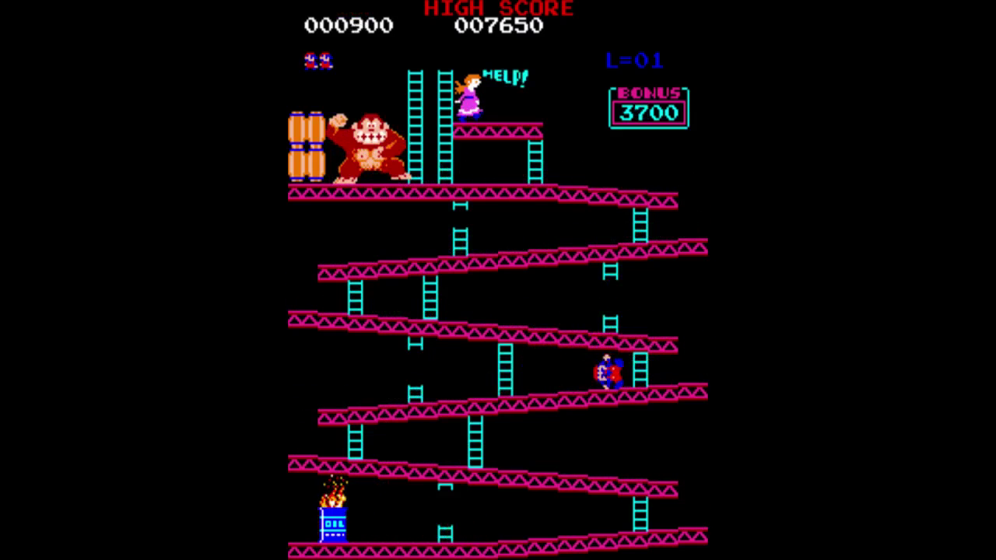
Quit Donkey Kong and exit MAME with the Exit option in its game list.
{"action": "key", "text": "Escape"}
{"action": "key", "text": "Down"}
{"action": "key", "text": "Down"}
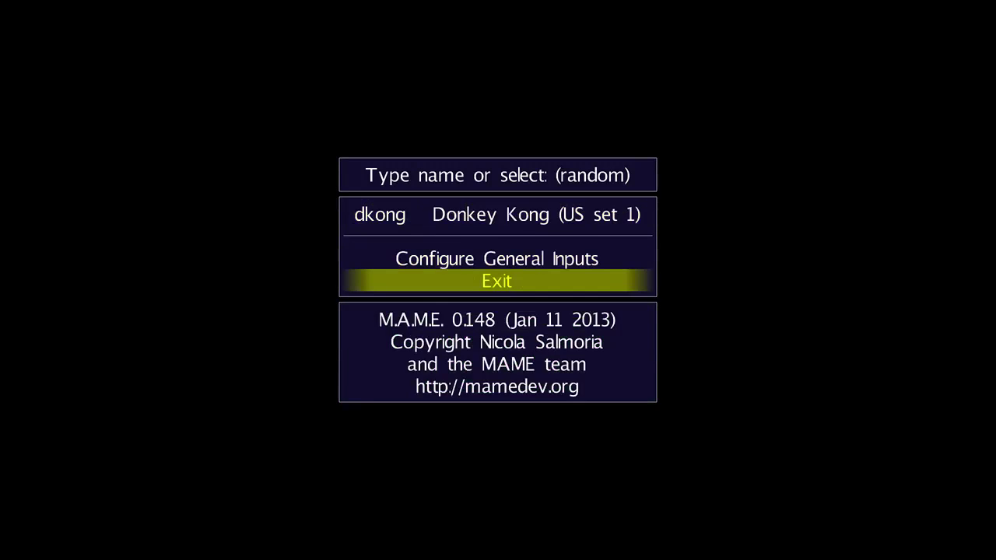
{"action": "key", "text": "Return"}
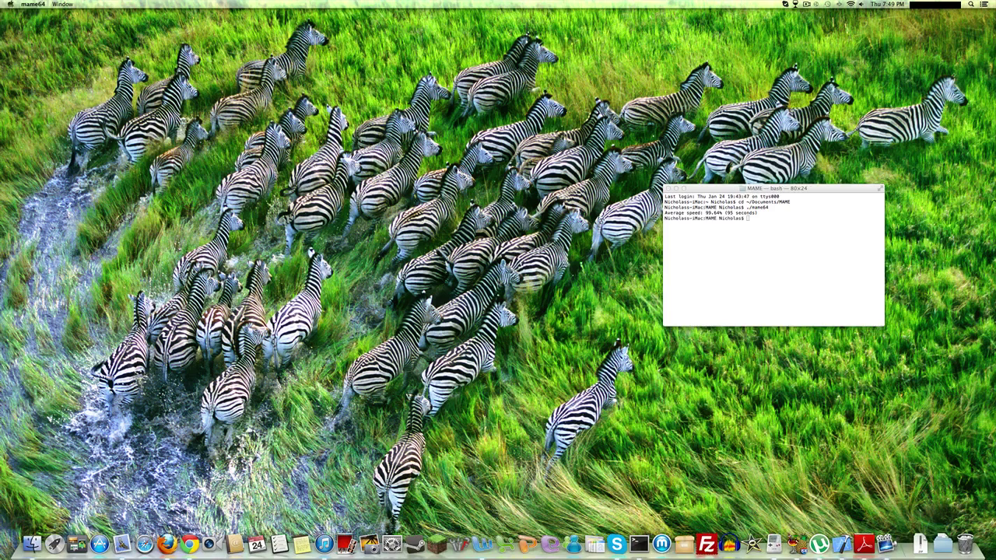